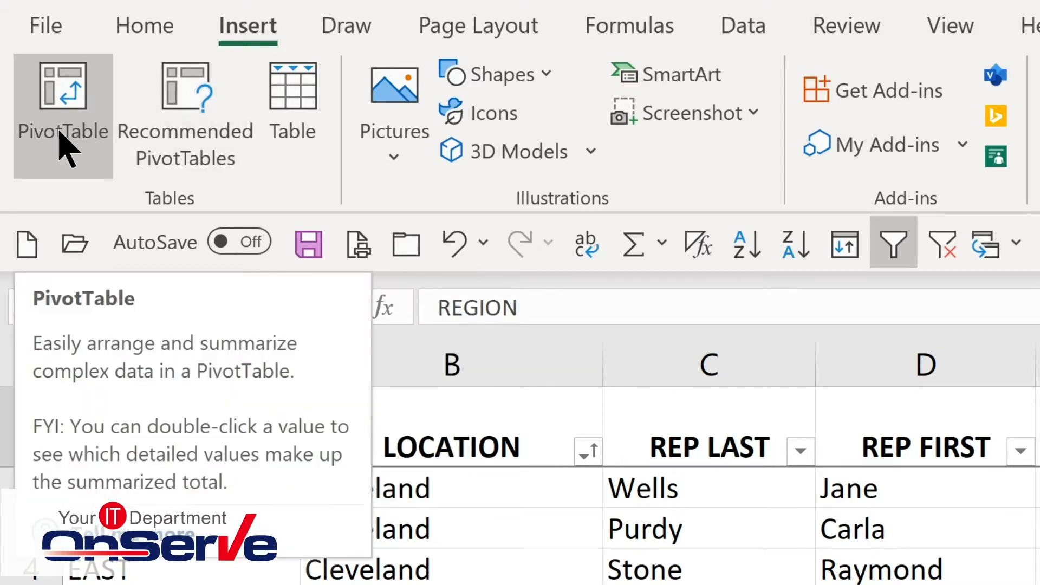
Create a PivotTable on a new worksheet from the 'Sales Tracking'!$A$1:$J$77 range and add the REGION field to rows.
{"action": "left_click", "coordinate": [63, 146]}
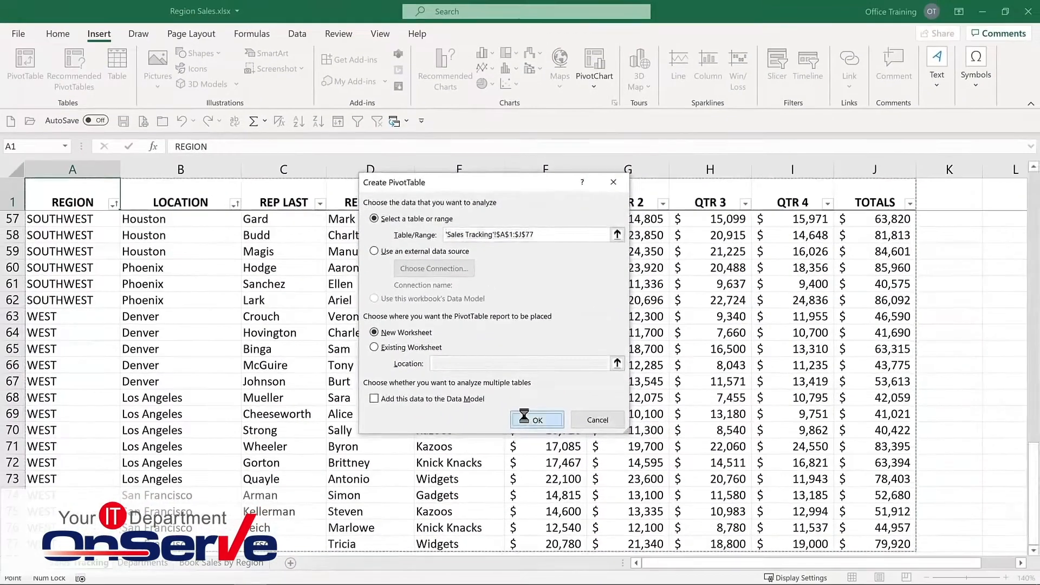
{"action": "left_click", "coordinate": [588, 491]}
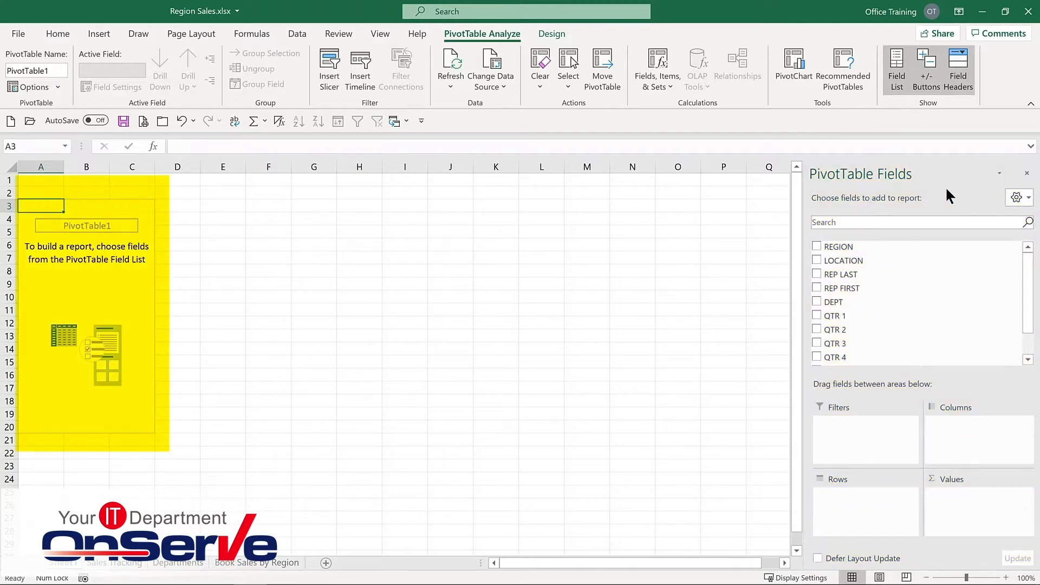
{"action": "left_click", "coordinate": [816, 247]}
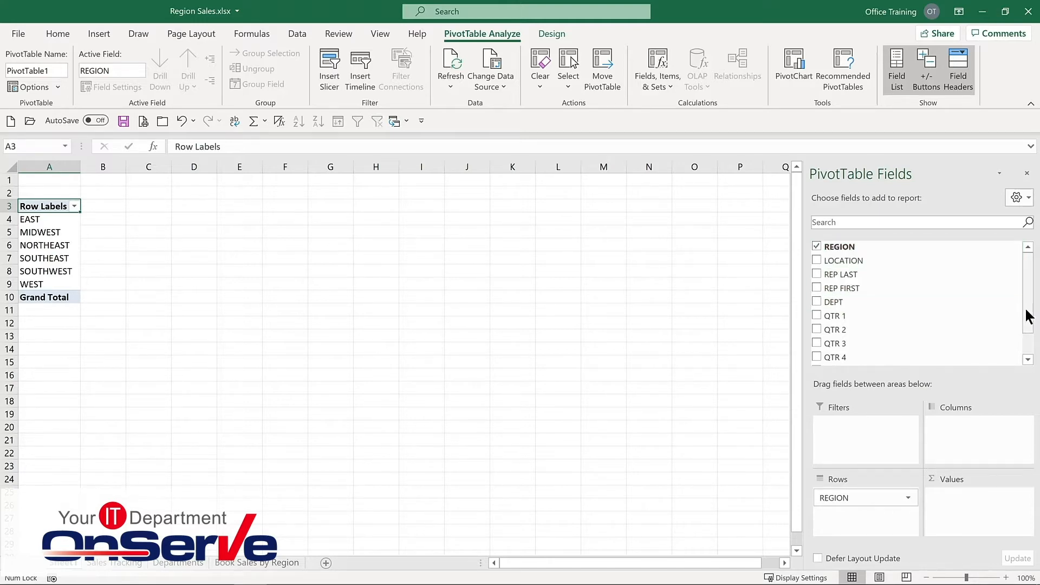
Add the TOTALS field to the PivotTable as summed values.
{"action": "left_click_drag", "start_coordinate": [1027, 306], "coordinate": [1028, 335]}
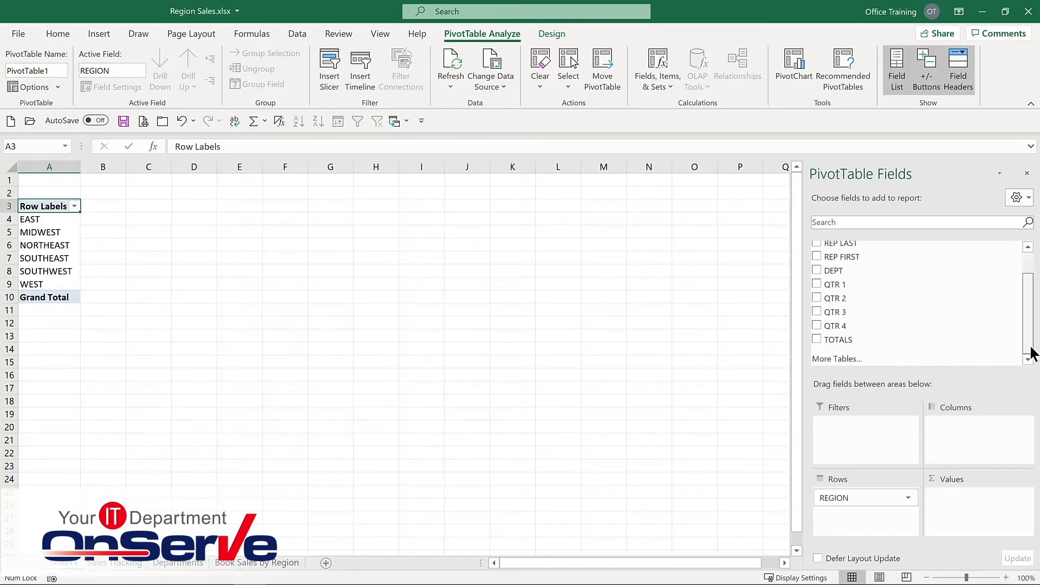
{"action": "left_click", "coordinate": [816, 339]}
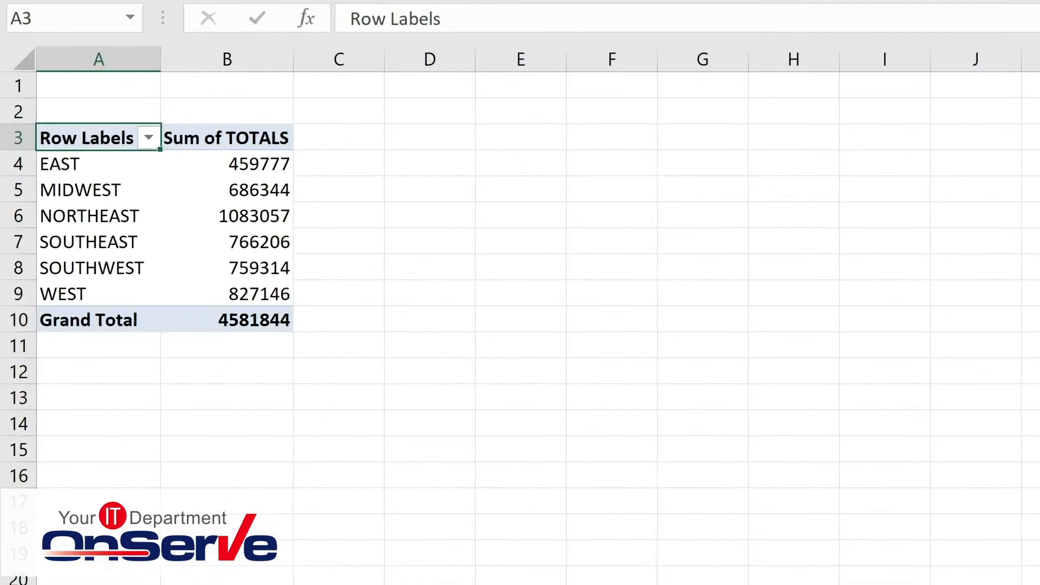
{"action": "mouse_move", "coordinate": [208, 216]}
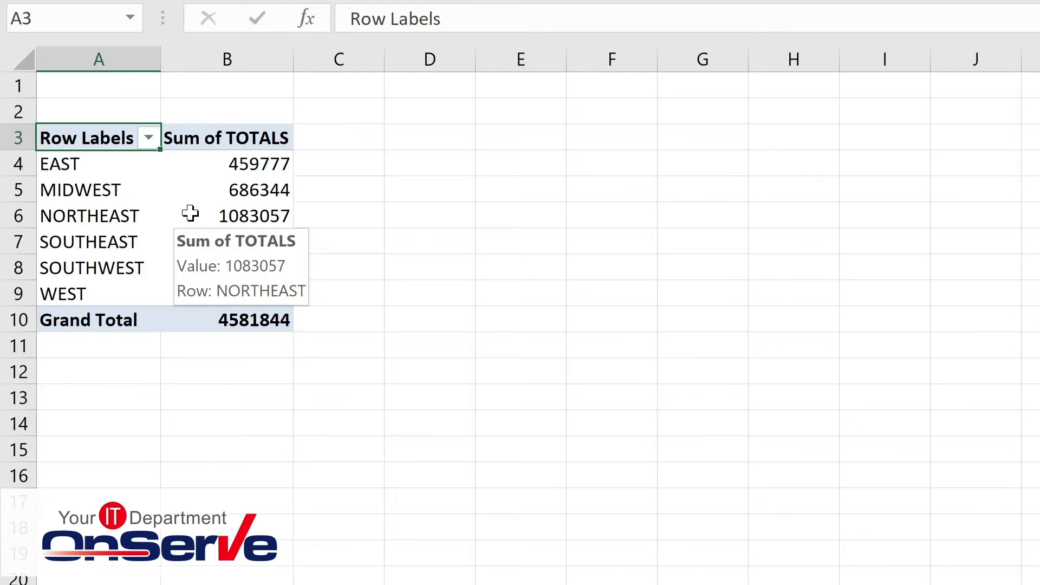
Format the Sum of TOTALS values as Currency with 0 decimal places.
{"action": "right_click", "coordinate": [190, 213]}
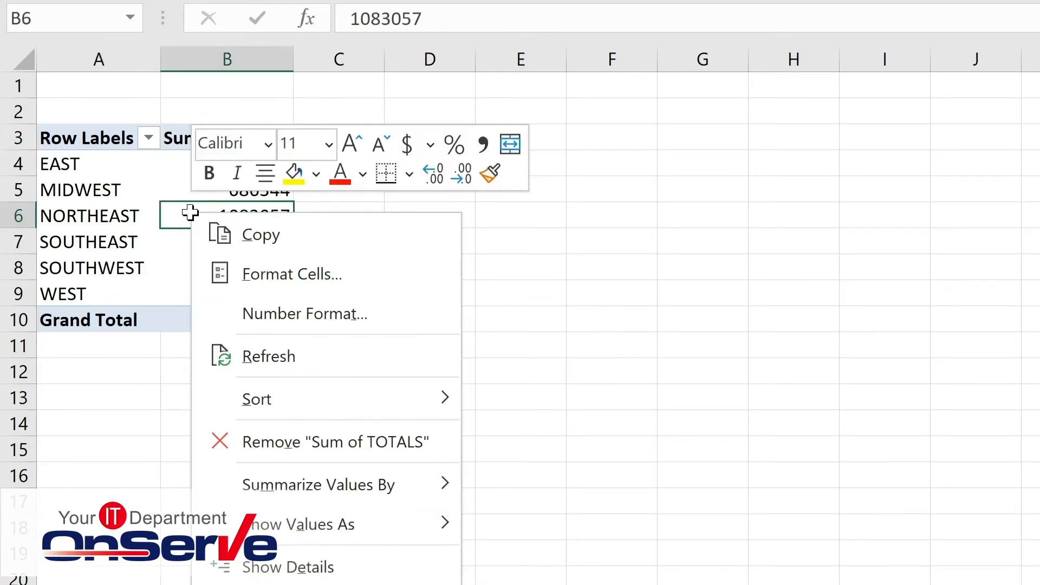
{"action": "left_click", "coordinate": [259, 324]}
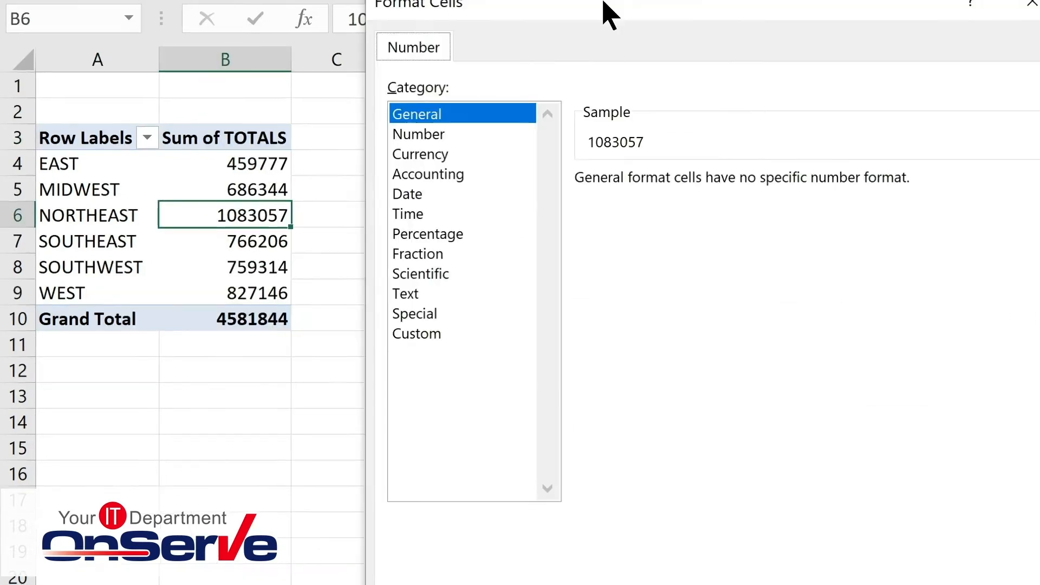
{"action": "left_click", "coordinate": [287, 144]}
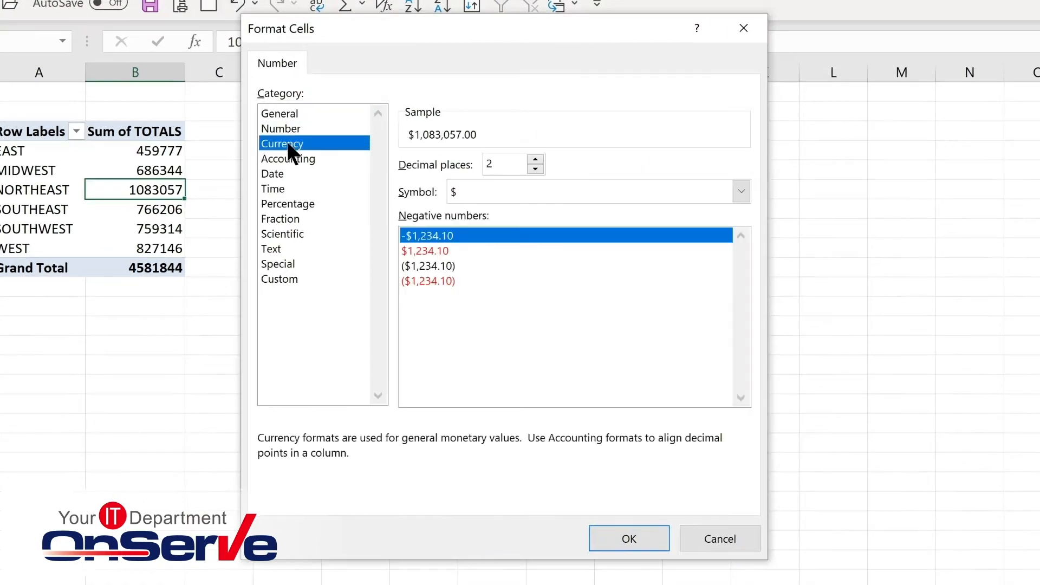
{"action": "left_click", "coordinate": [535, 169]}
{"action": "left_click", "coordinate": [535, 169]}
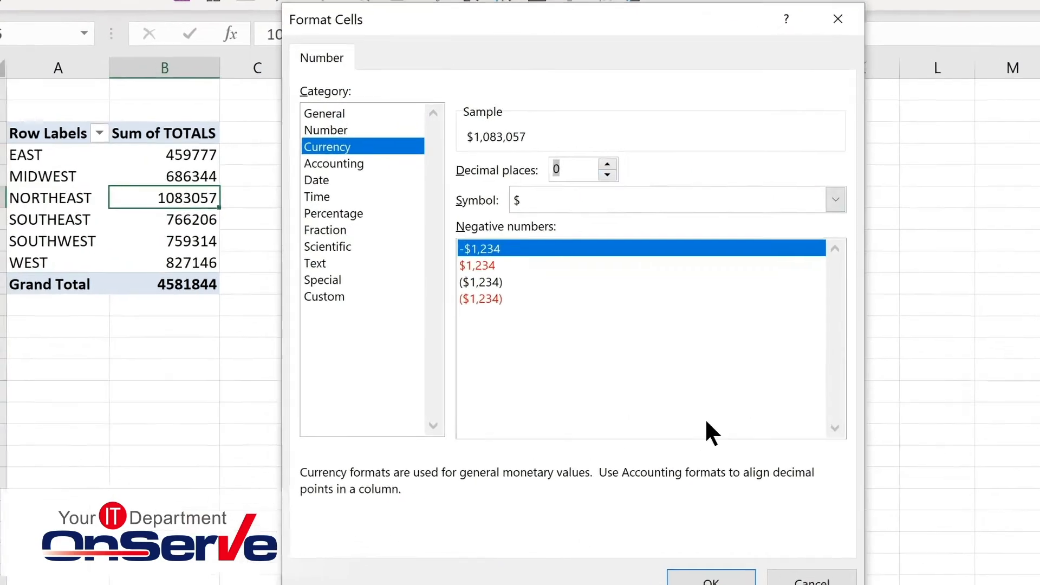
{"action": "left_click", "coordinate": [629, 538]}
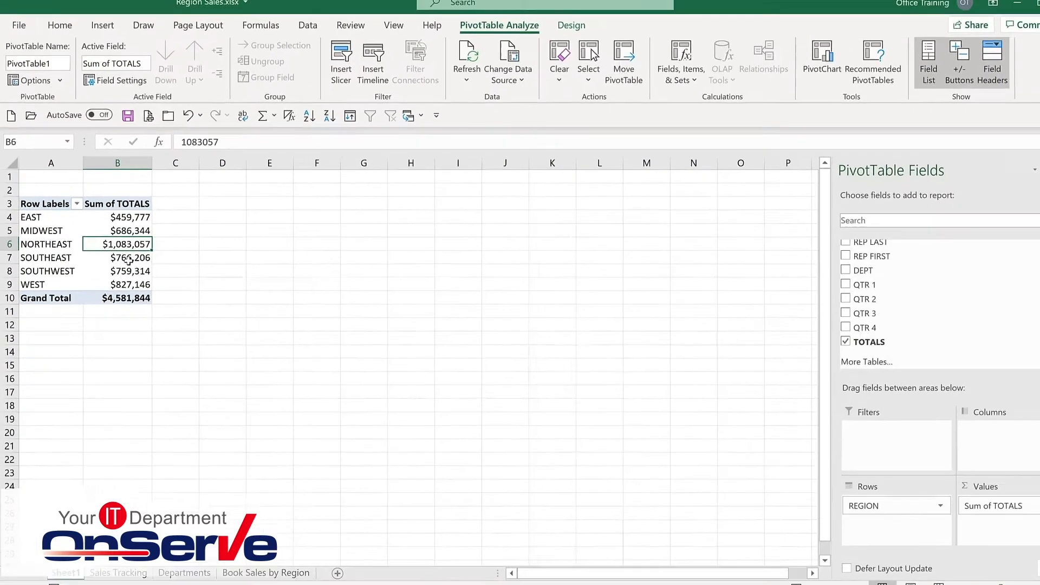
Add the DEPT field to the PivotTable and move it into the Columns area.
{"action": "left_click", "coordinate": [816, 270]}
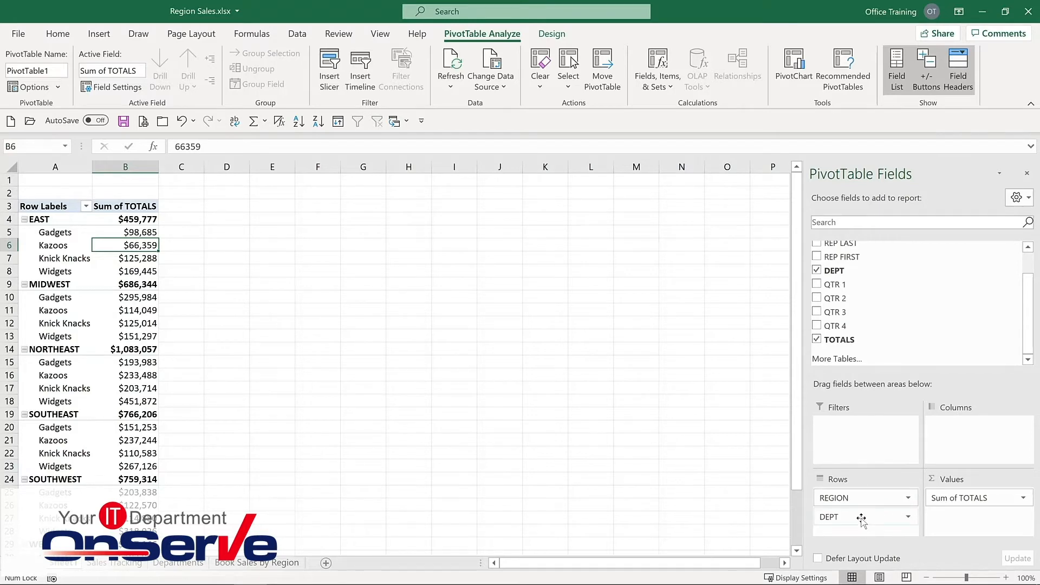
{"action": "left_click_drag", "start_coordinate": [861, 520], "coordinate": [974, 434]}
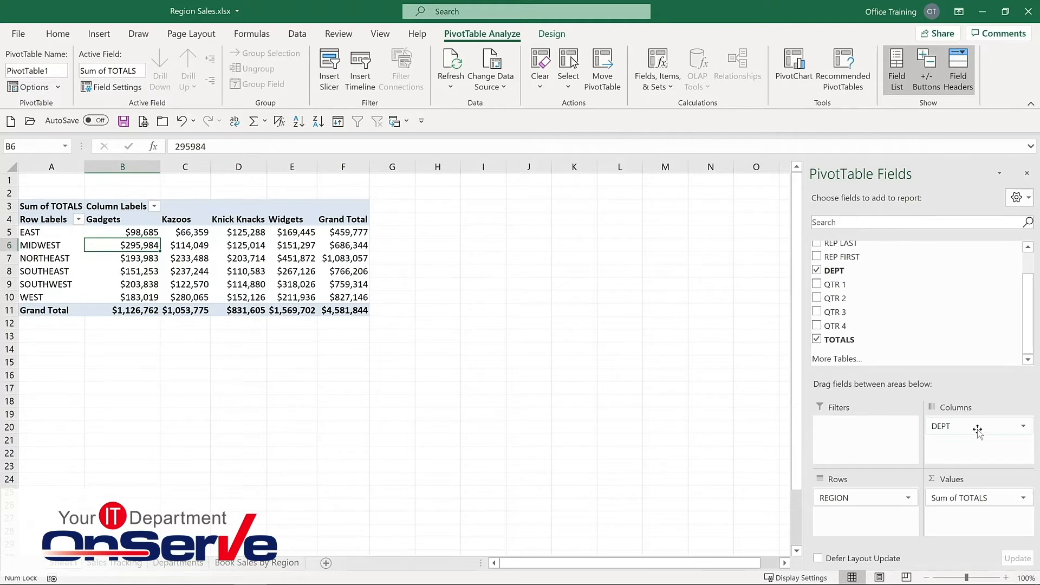
{"action": "mouse_move", "coordinate": [227, 253]}
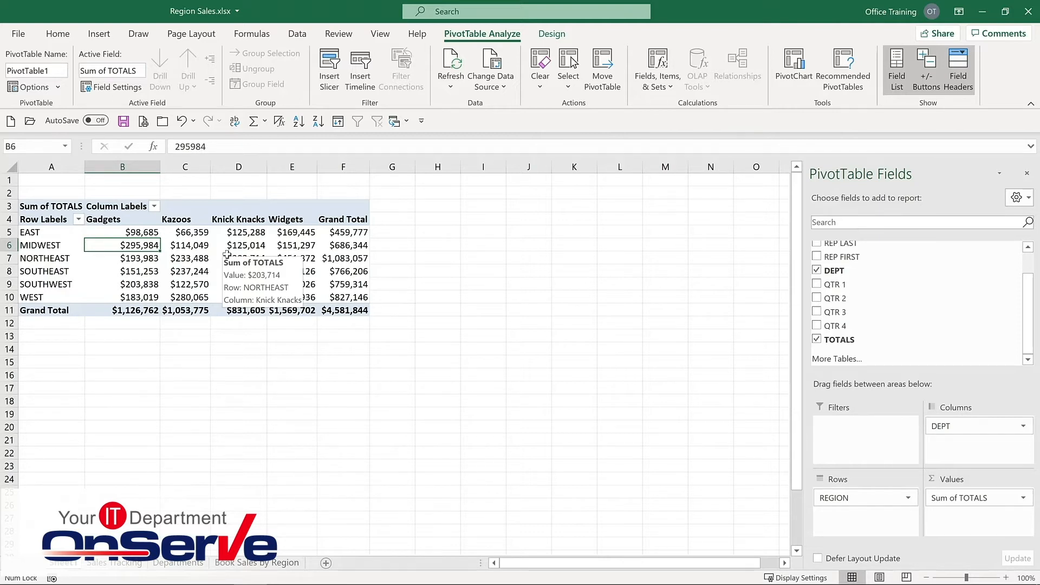
{"action": "left_click", "coordinate": [551, 34]}
{"action": "left_click", "coordinate": [480, 34]}
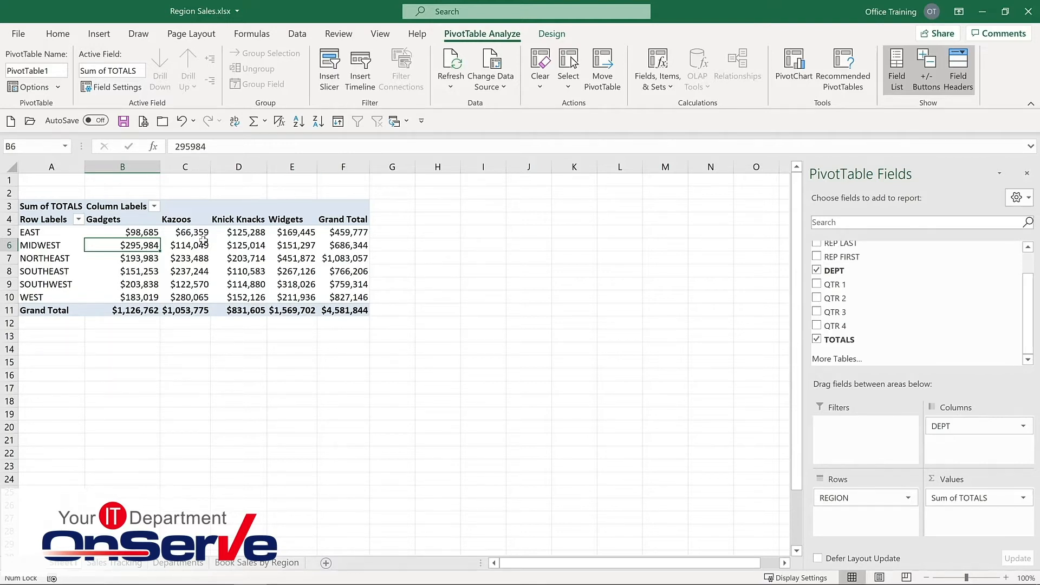
{"action": "mouse_move", "coordinate": [202, 242]}
{"action": "mouse_move", "coordinate": [140, 234]}
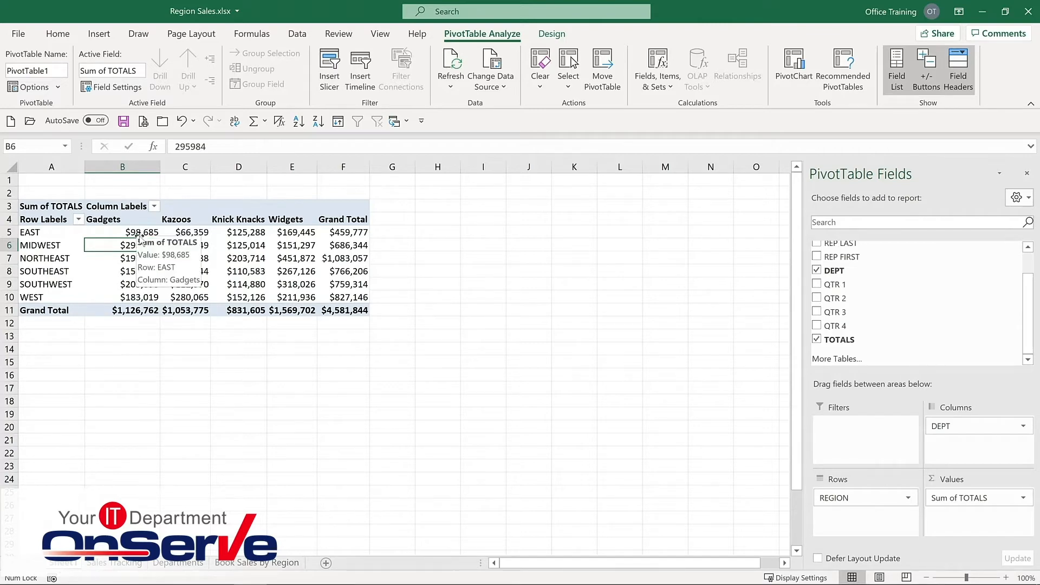
Add the LOCATION field to the rows beneath REGION.
{"action": "scroll", "coordinate": [818, 262], "scroll_direction": "up", "scroll_amount": 1}
{"action": "left_click", "coordinate": [817, 259]}
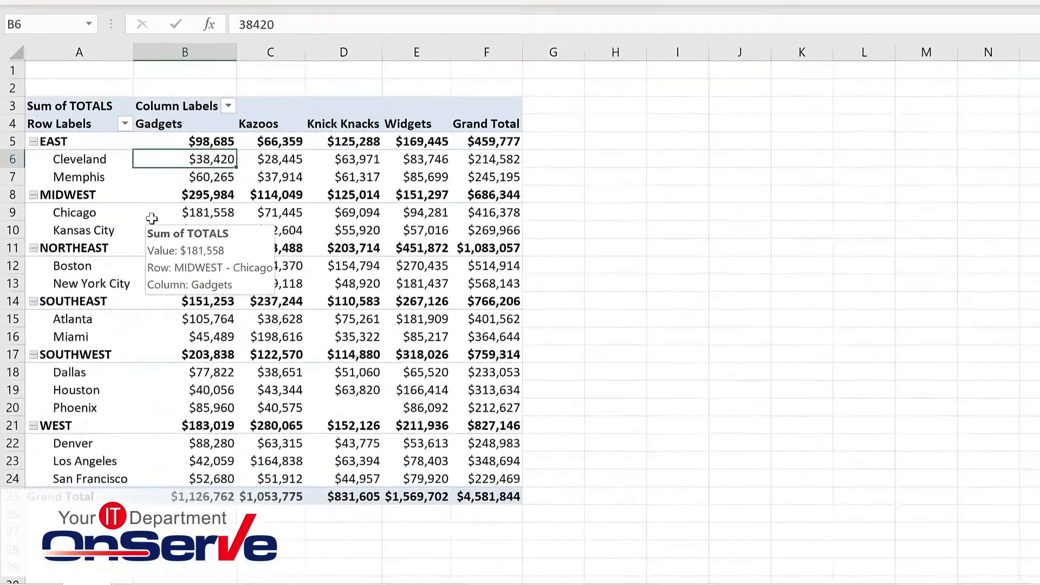
{"action": "mouse_move", "coordinate": [119, 247]}
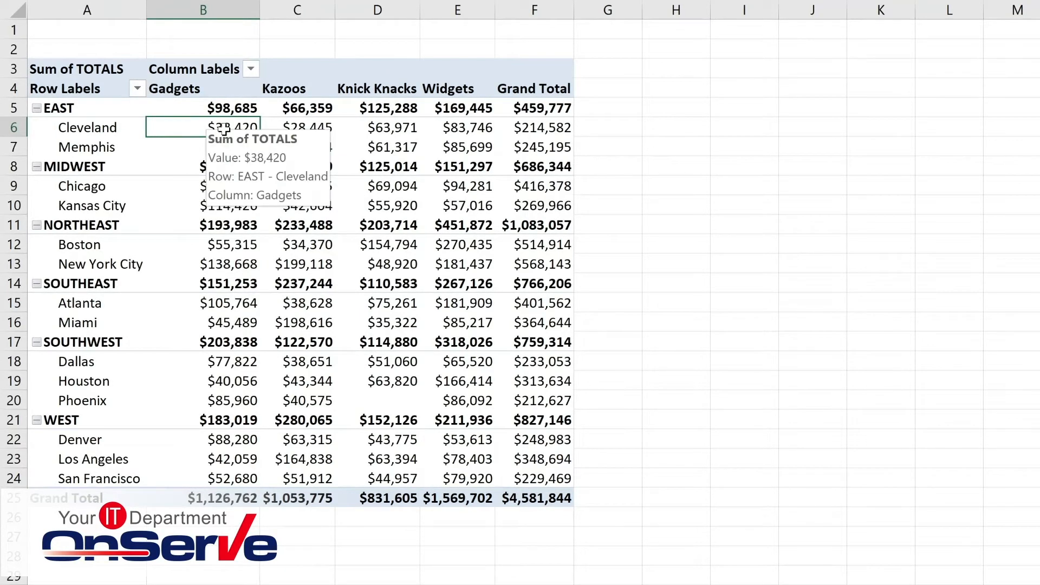
{"action": "mouse_move", "coordinate": [234, 155]}
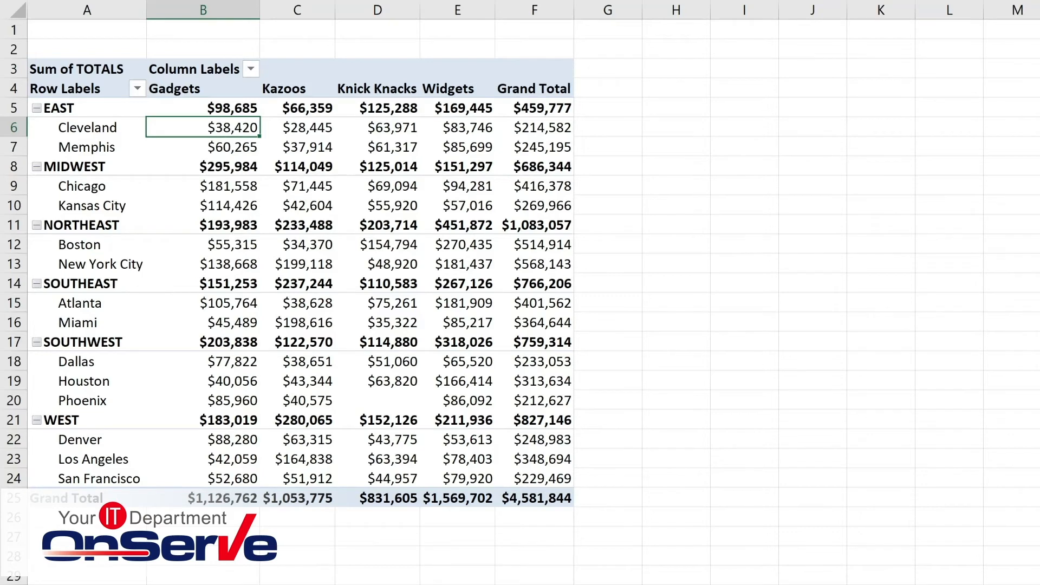
On the Sales Tracking sheet, set the first Cleveland Gadgets QTR 1 value to 100000.
{"action": "key", "text": "ctrl+Page_Down"}
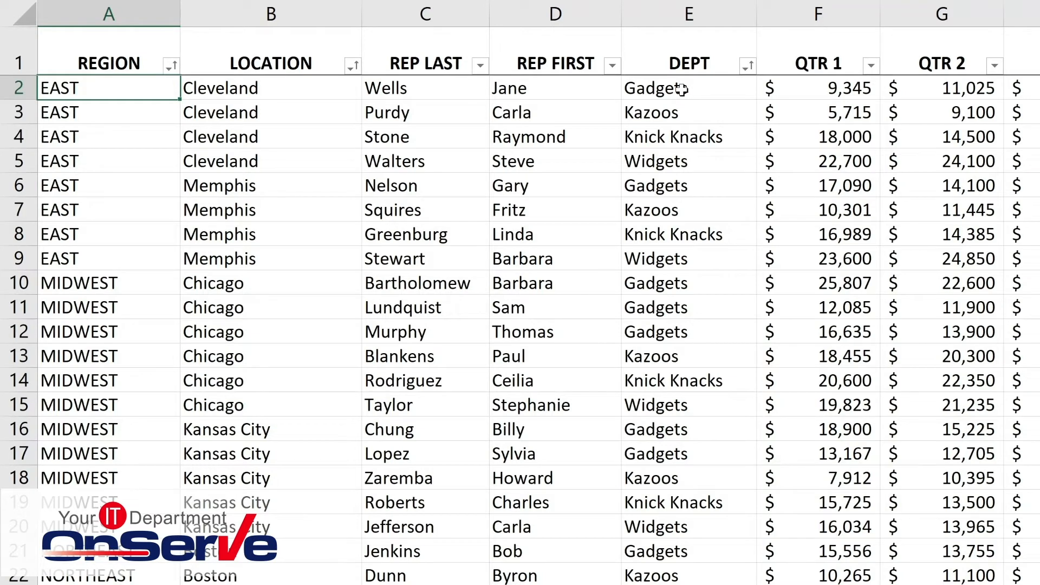
{"action": "left_click", "coordinate": [823, 88]}
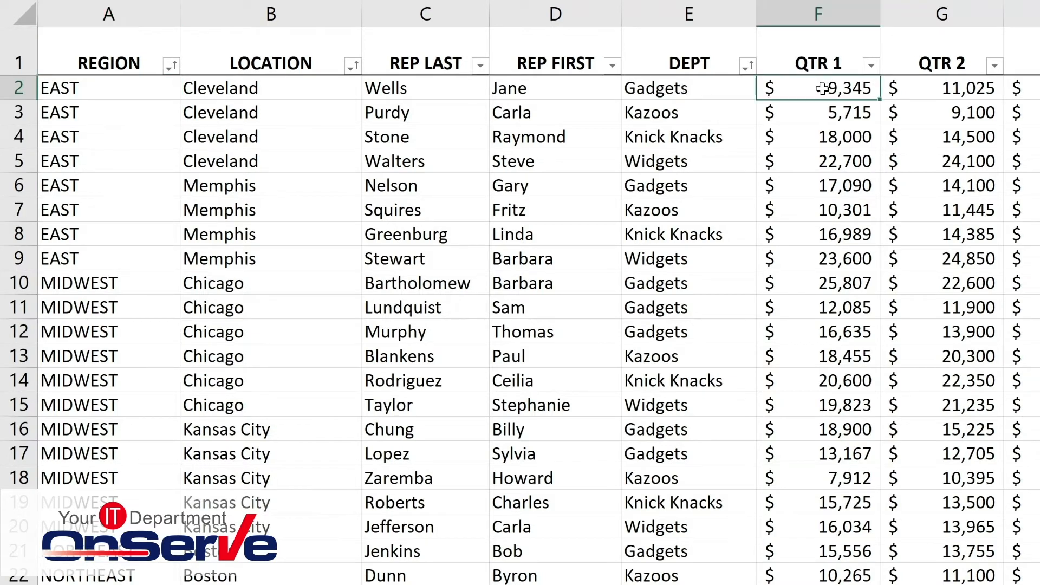
{"action": "double_click", "coordinate": [824, 88]}
{"action": "key", "text": "Delete"}
{"action": "key", "text": "Delete"}
{"action": "key", "text": "Delete"}
{"action": "key", "text": "Delete"}
{"action": "type", "text": "100000"}
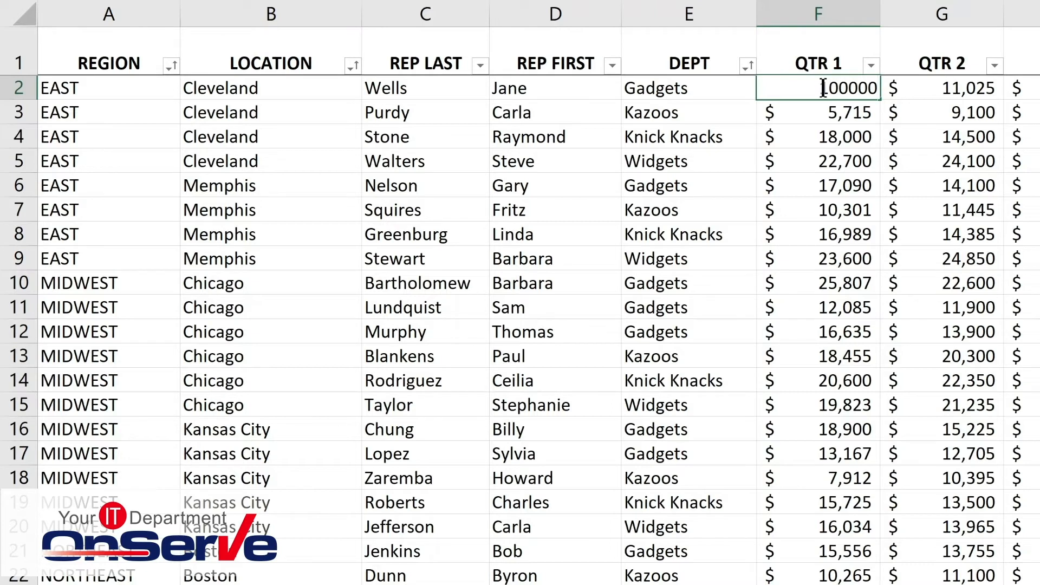
{"action": "key", "text": "Return"}
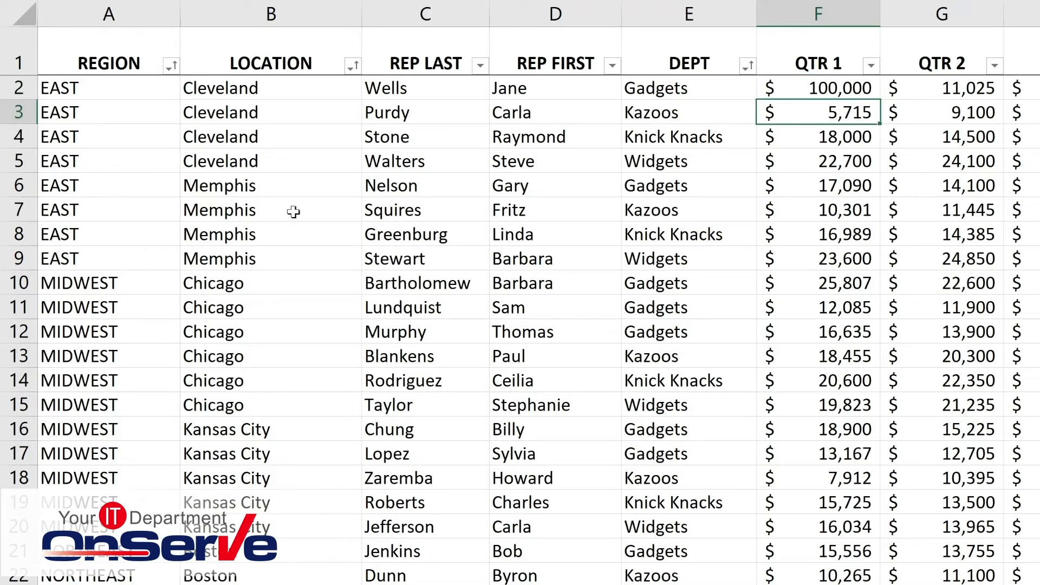
Set the location in row 6 of the source data to Cleveland.
{"action": "left_click", "coordinate": [238, 186]}
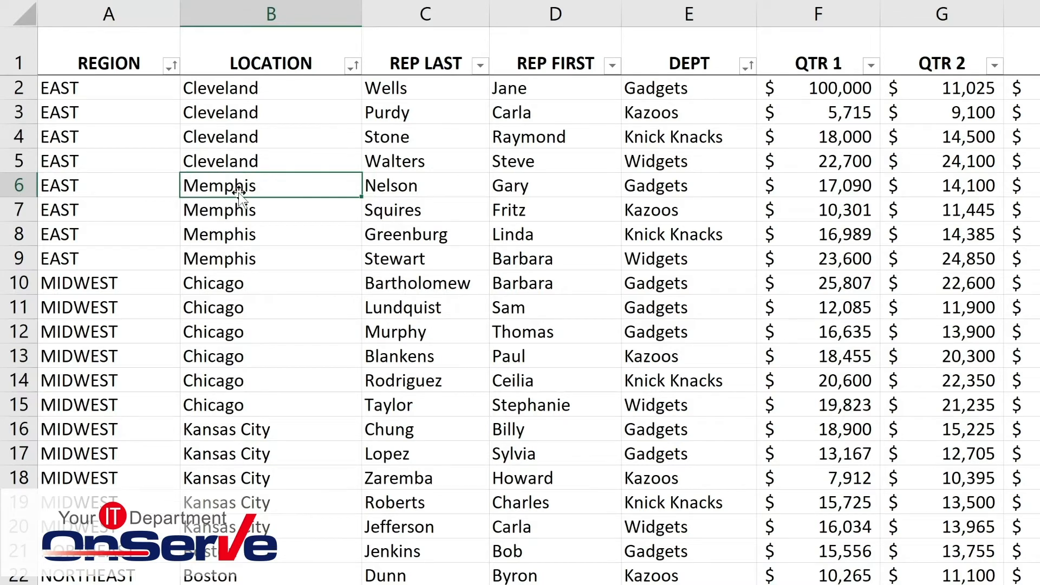
{"action": "type", "text": "c"}
{"action": "key", "text": "BackSpace"}
{"action": "type", "text": "c"}
{"action": "key", "text": "Return"}
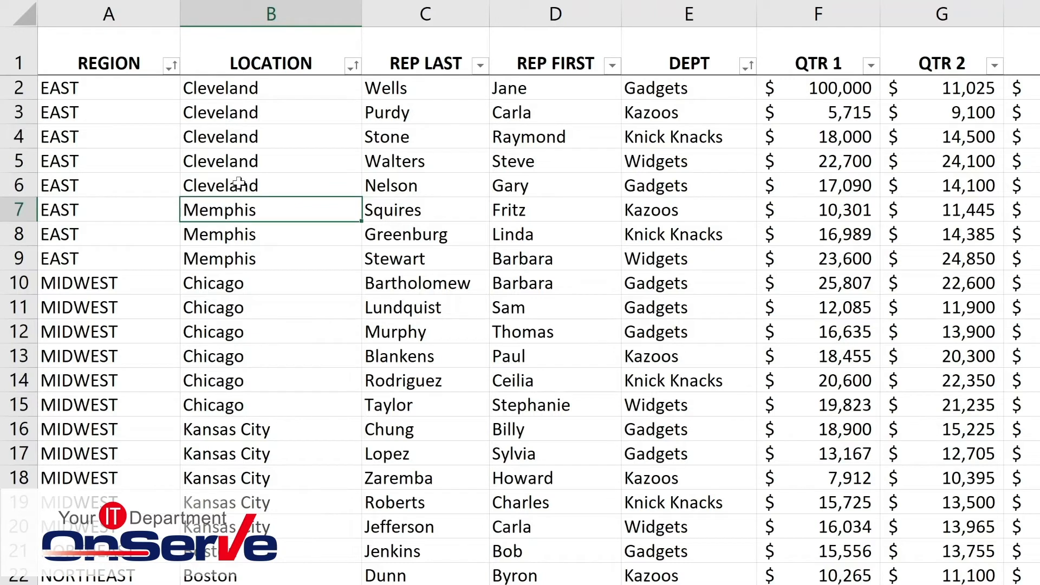
Return to the PivotTable and refresh all its data.
{"action": "left_click", "coordinate": [681, 188]}
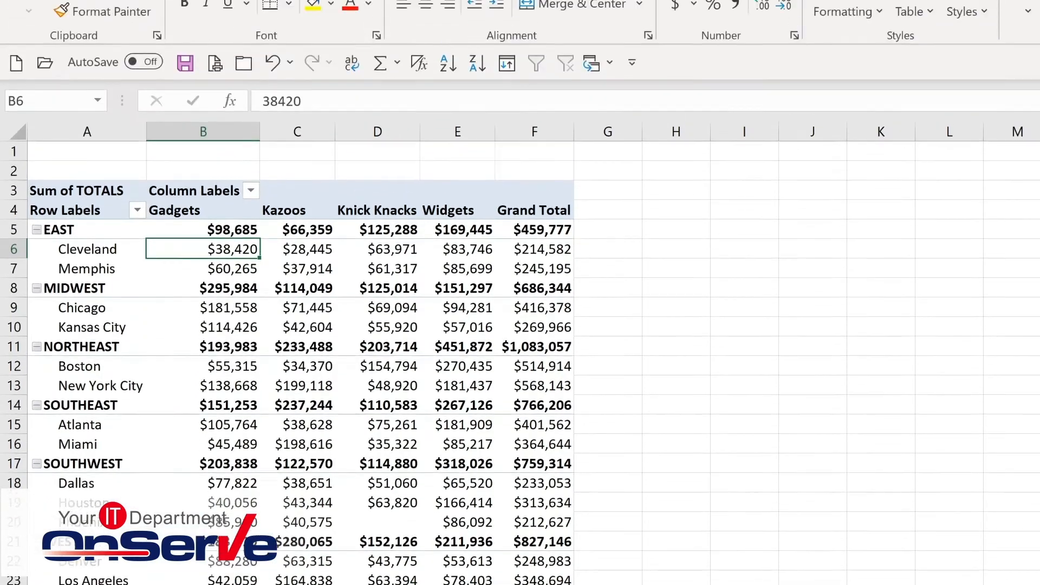
{"action": "left_click", "coordinate": [723, 26]}
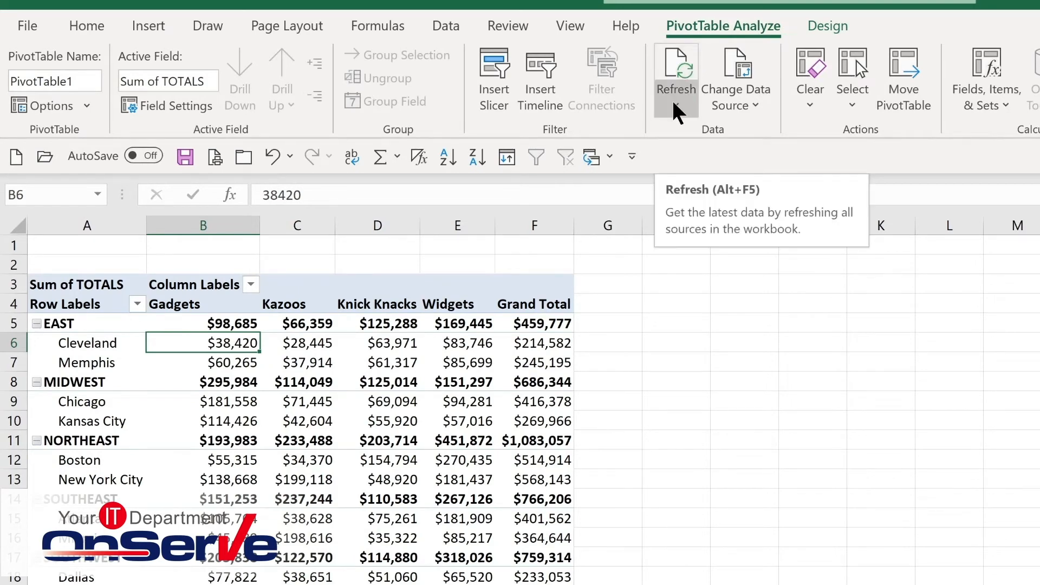
{"action": "key", "text": "alt+F5"}
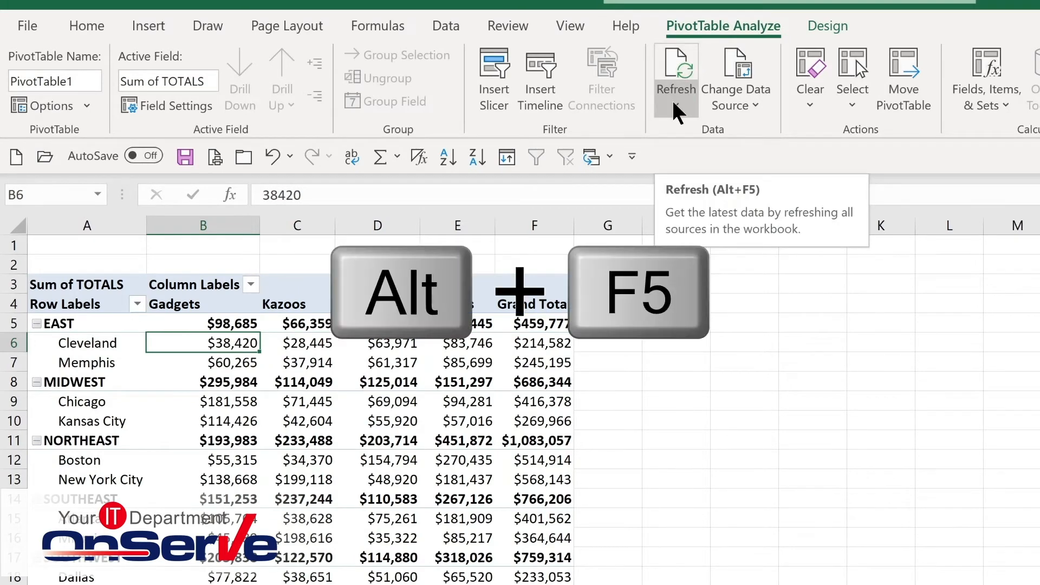
{"action": "left_click", "coordinate": [674, 103]}
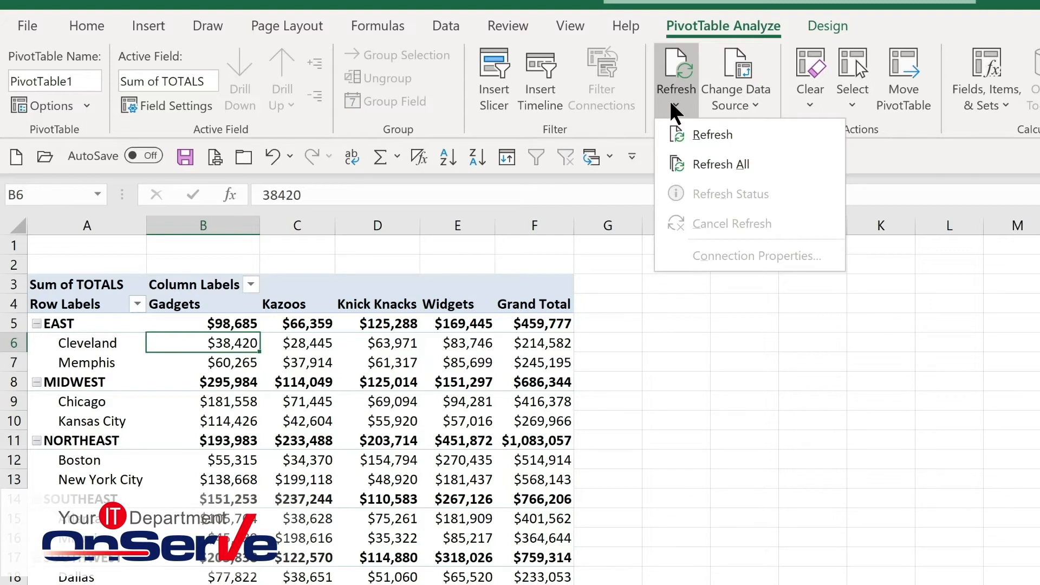
{"action": "left_click", "coordinate": [704, 164]}
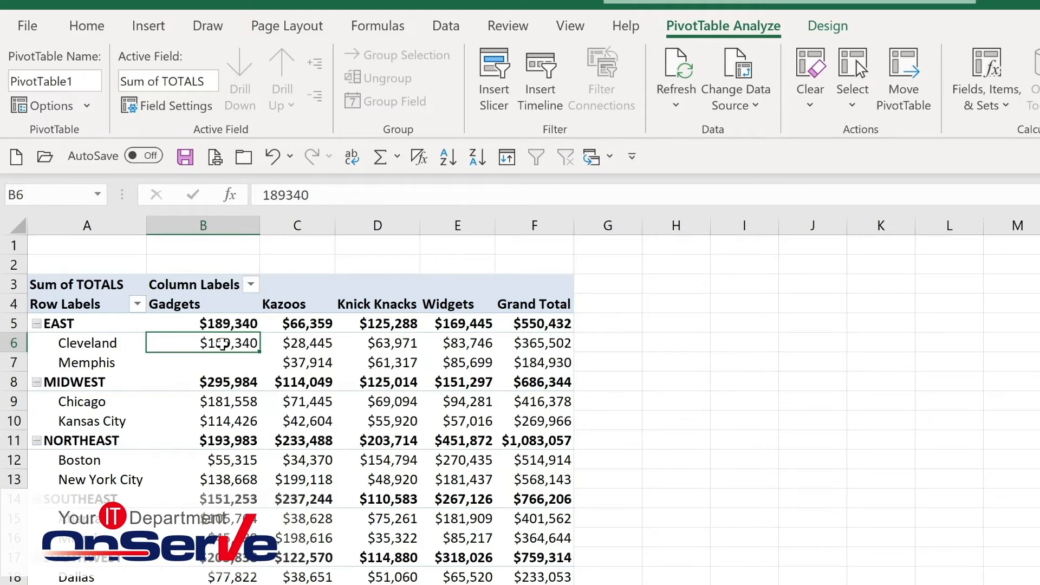
Open Change Data Source and confirm the 'Sales Tracking'!$A$1:$J$77 range for the PivotTable.
{"action": "mouse_move", "coordinate": [209, 415]}
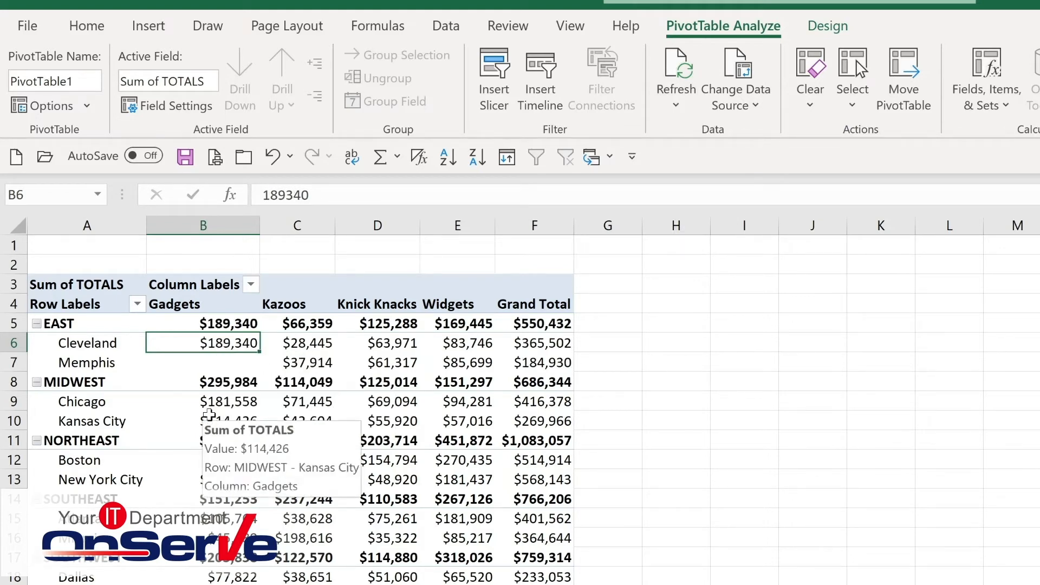
{"action": "mouse_move", "coordinate": [218, 363]}
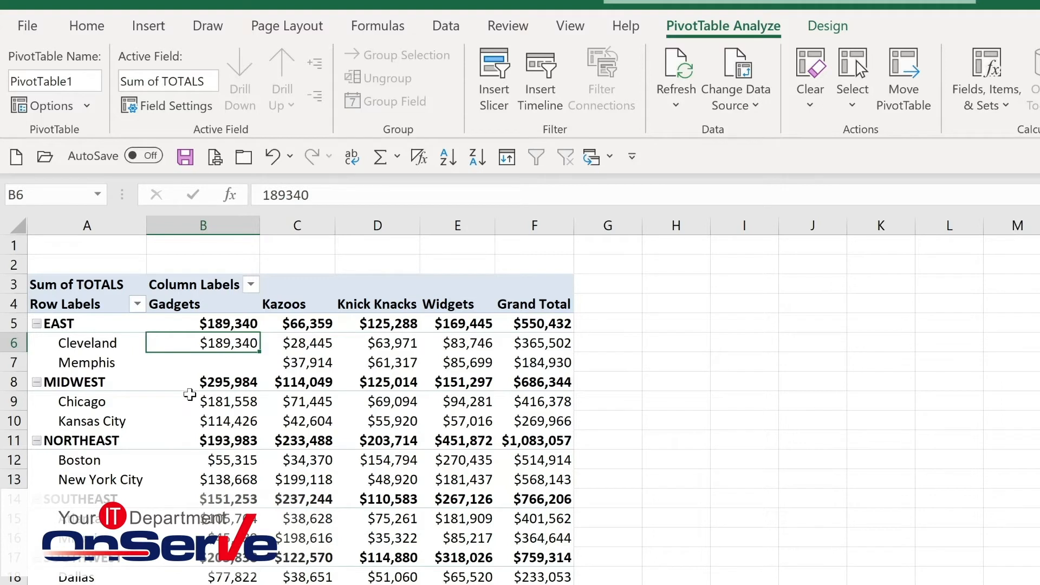
{"action": "mouse_move", "coordinate": [217, 377]}
{"action": "left_click", "coordinate": [747, 107]}
{"action": "left_click", "coordinate": [743, 130]}
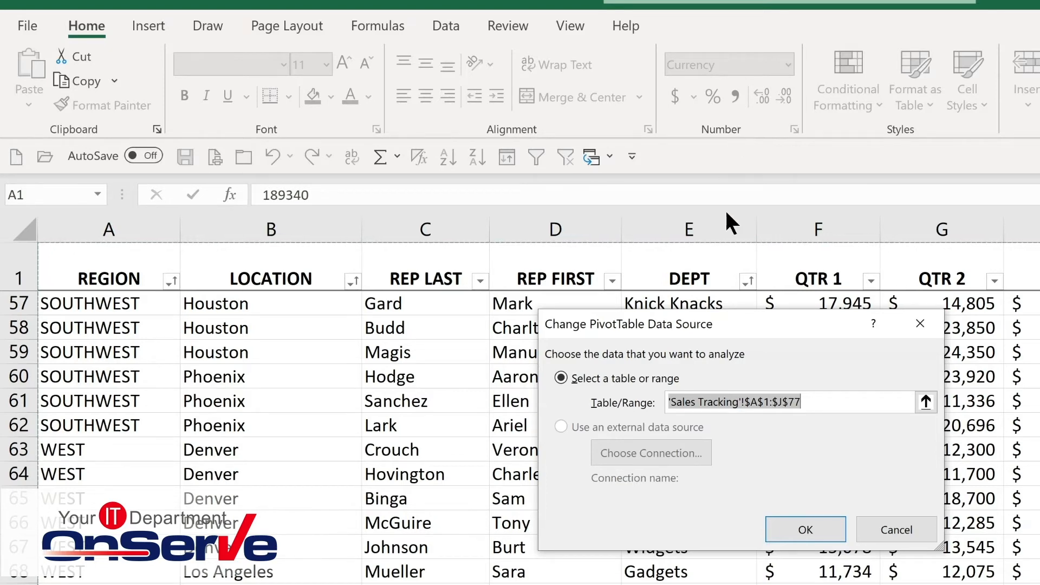
{"action": "left_click", "coordinate": [808, 529]}
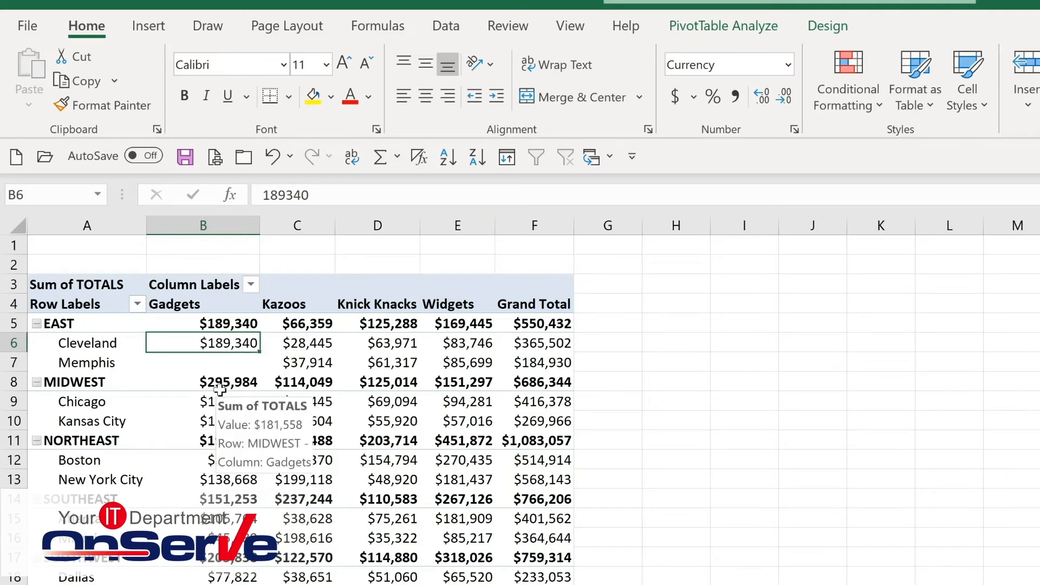
{"action": "mouse_move", "coordinate": [216, 404]}
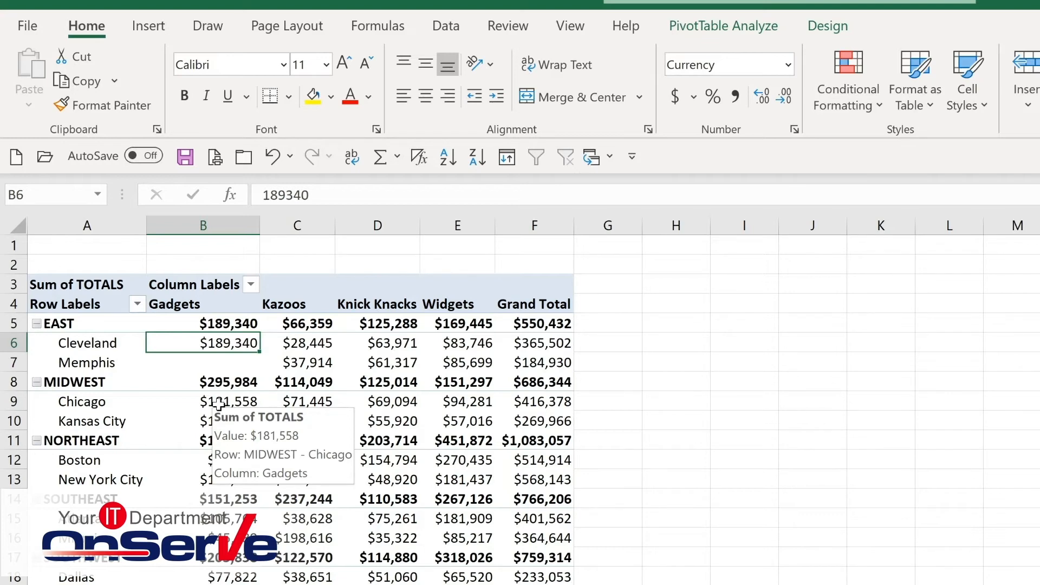
Drill down into the Chicago Gadgets total to list its source records on a new sheet.
{"action": "double_click", "coordinate": [218, 403]}
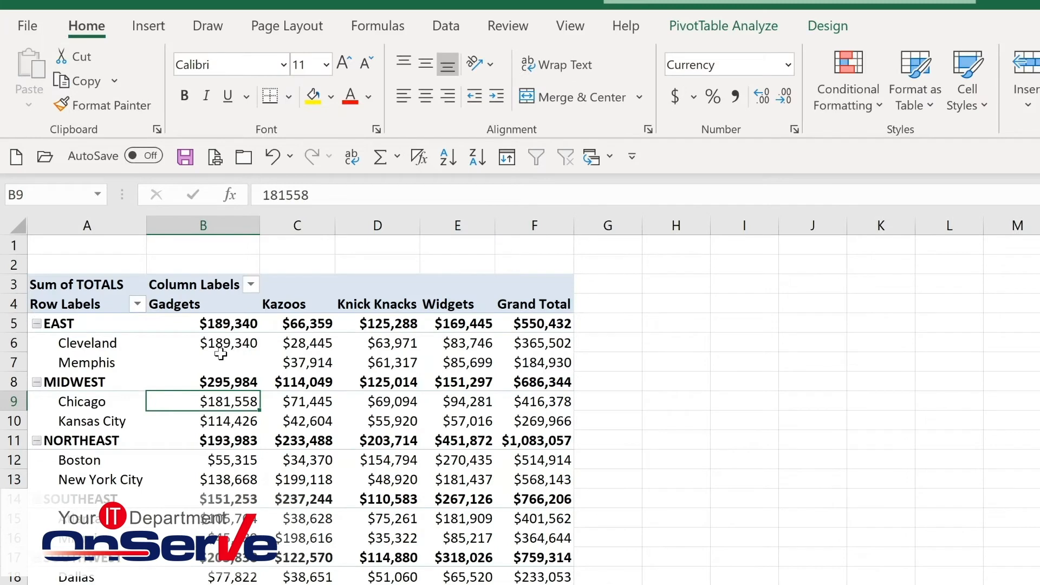
{"action": "mouse_move", "coordinate": [221, 354]}
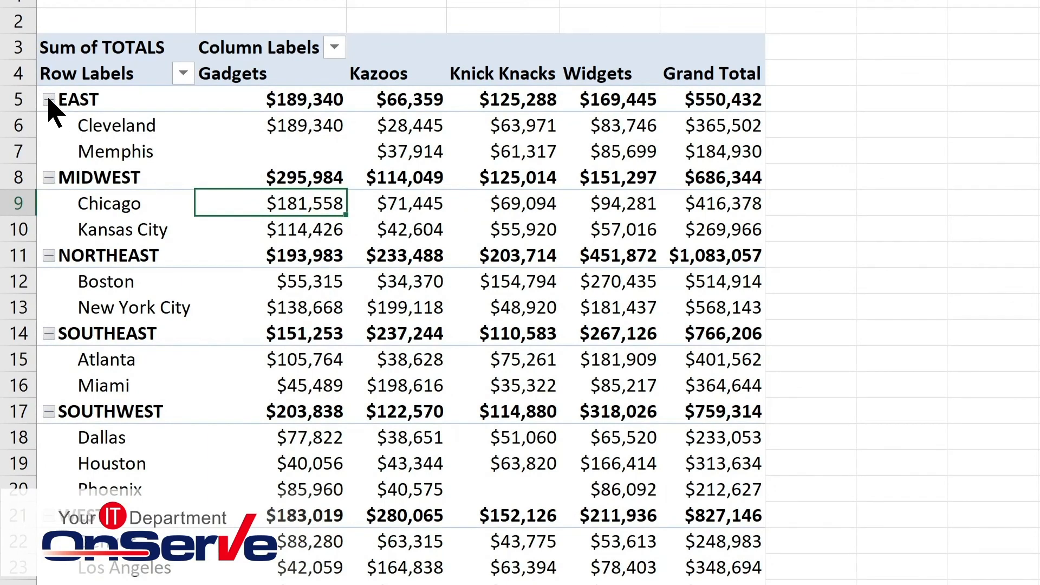
Collapse and re-expand the EAST region group.
{"action": "left_click", "coordinate": [49, 100]}
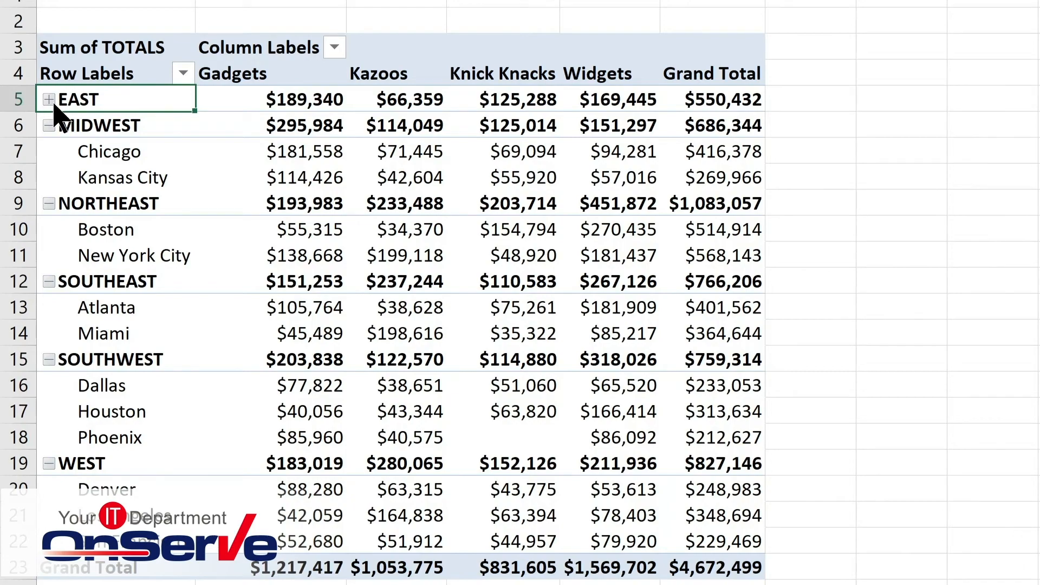
{"action": "left_click", "coordinate": [49, 100]}
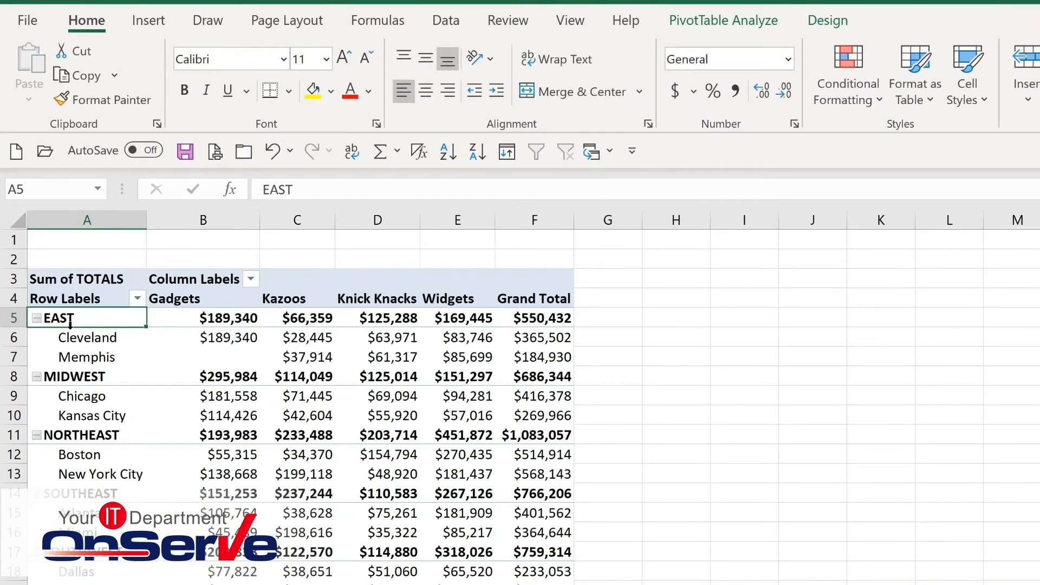
Collapse the whole REGION field, then expand all regions again.
{"action": "left_click", "coordinate": [701, 24]}
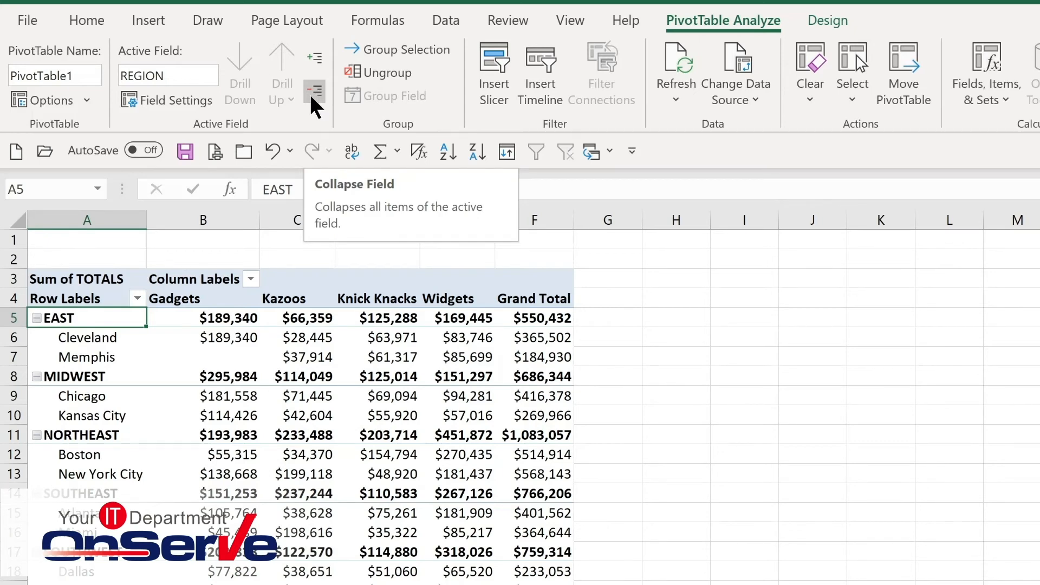
{"action": "left_click", "coordinate": [314, 105]}
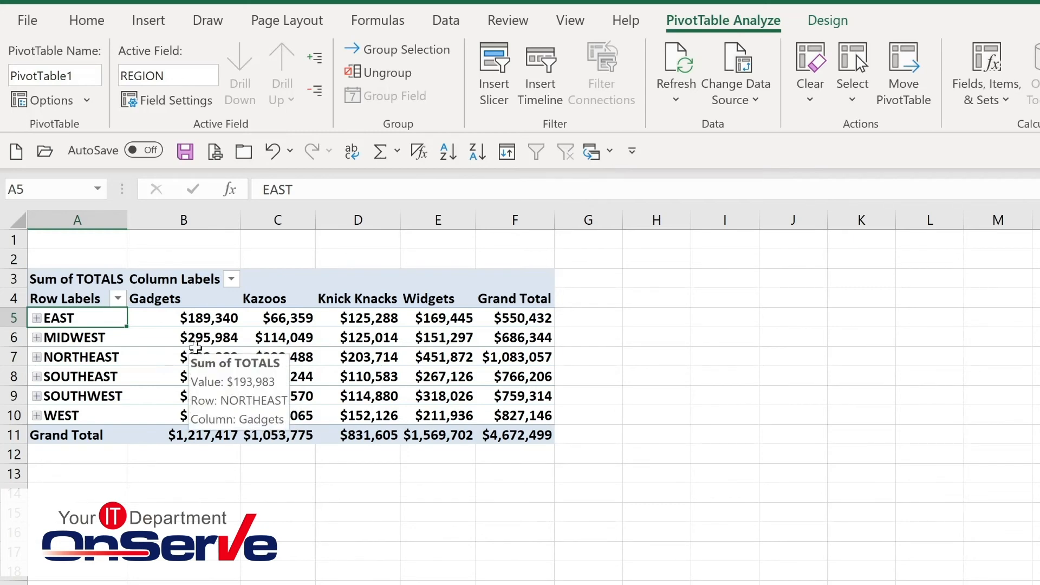
{"action": "left_click", "coordinate": [317, 56]}
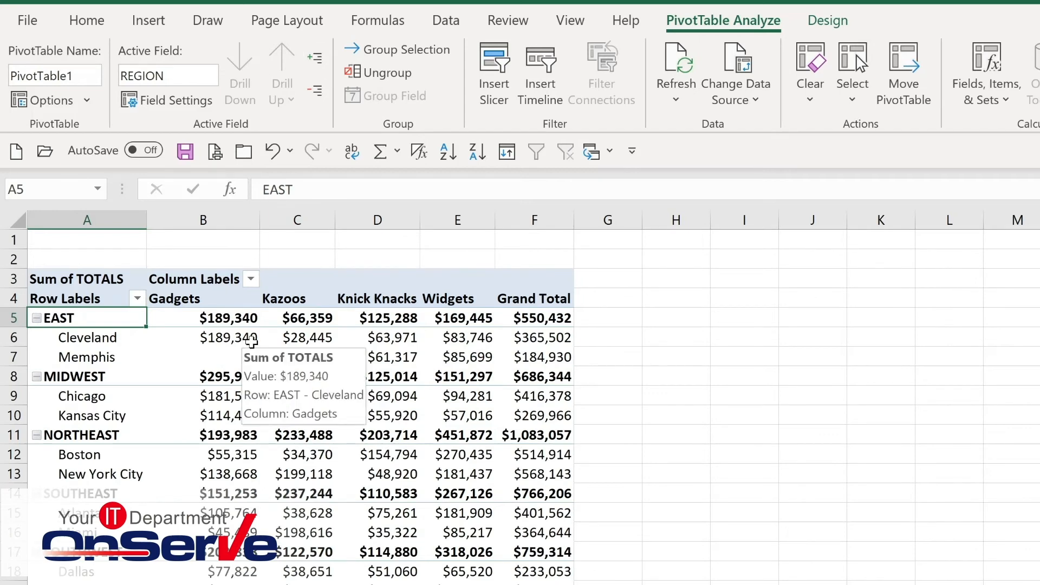
Apply a medium blue PivotTable style from the styles gallery.
{"action": "left_click", "coordinate": [834, 22]}
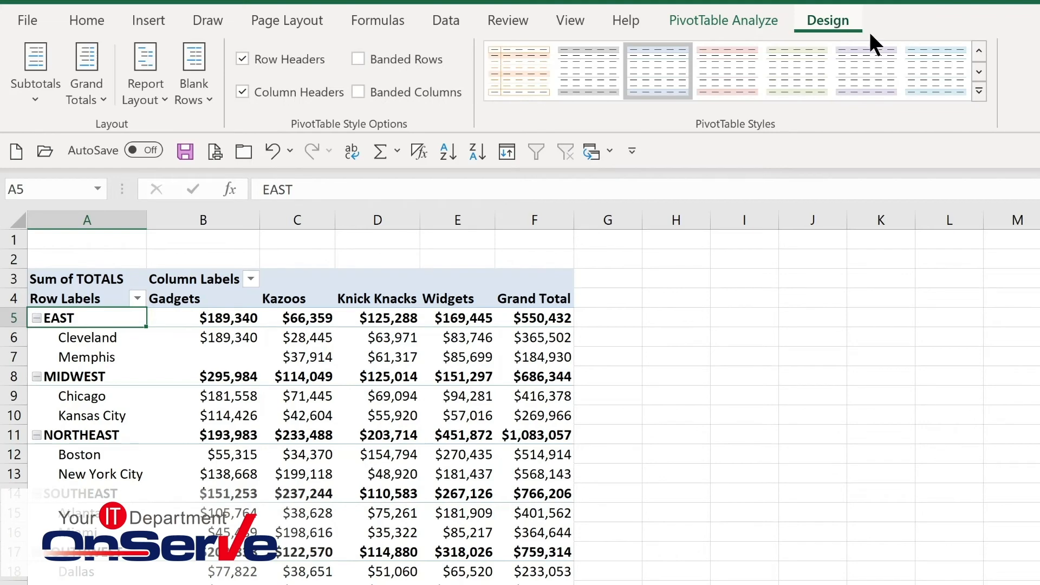
{"action": "left_click", "coordinate": [979, 90]}
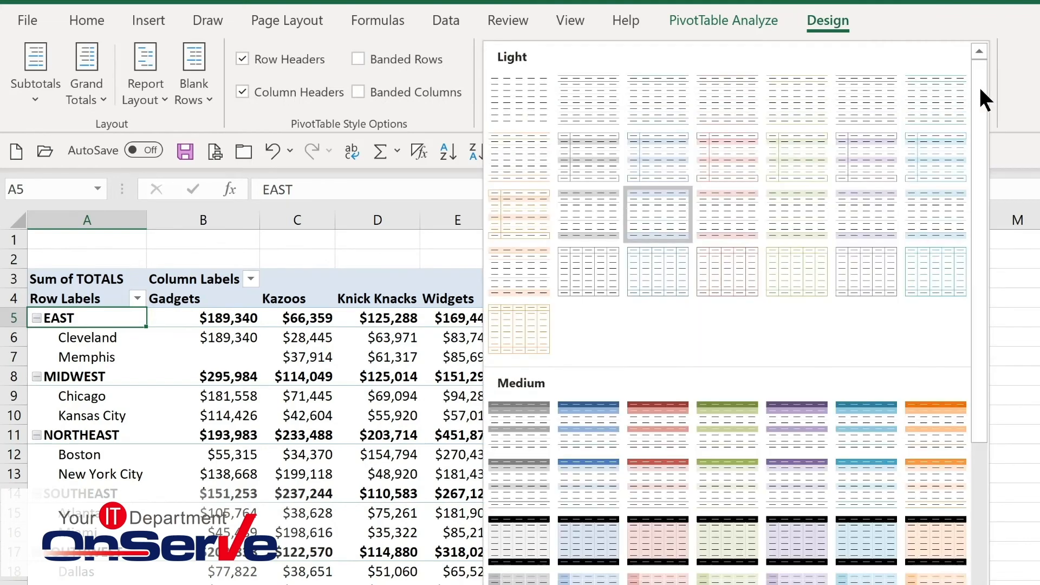
{"action": "left_click", "coordinate": [570, 433]}
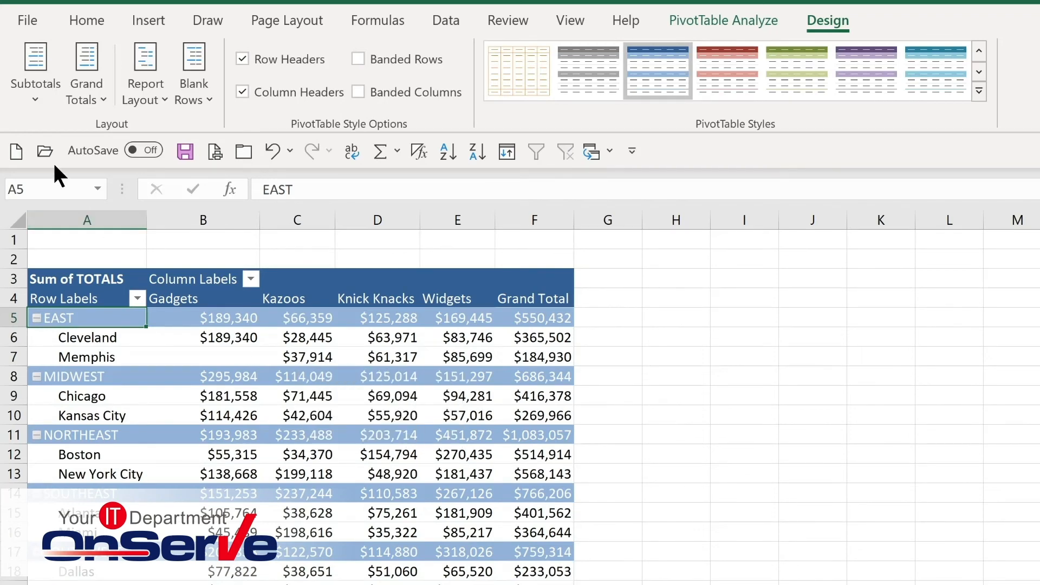
Show all subtotals at the bottom of each region group.
{"action": "left_click", "coordinate": [40, 102]}
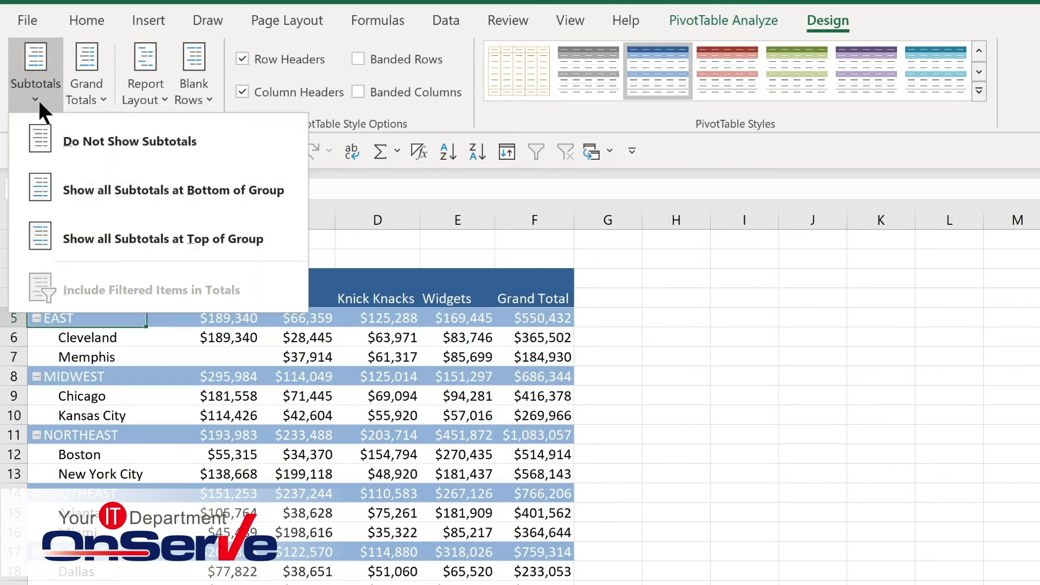
{"action": "left_click", "coordinate": [99, 198]}
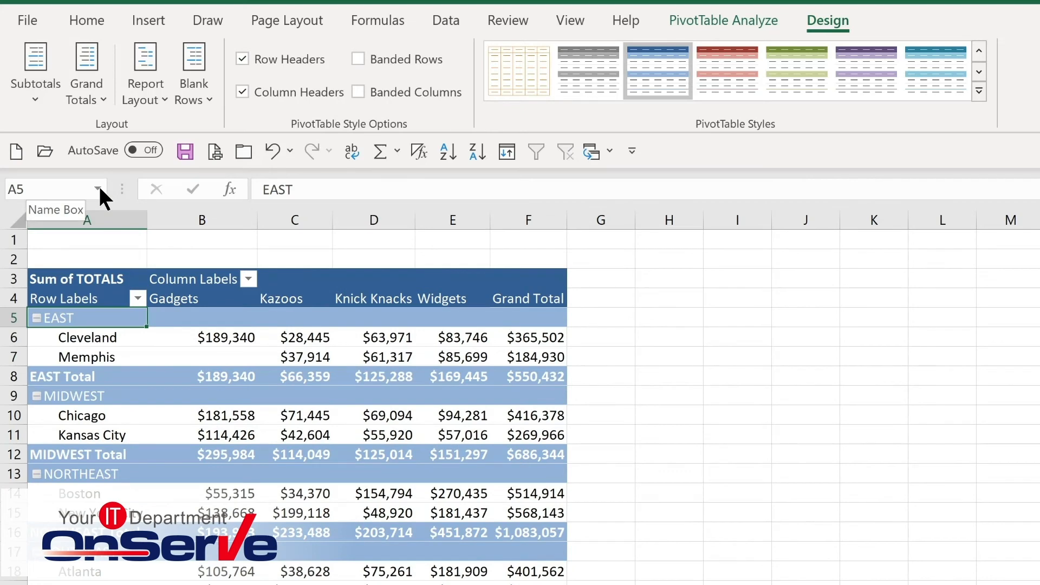
{"action": "left_click", "coordinate": [87, 96]}
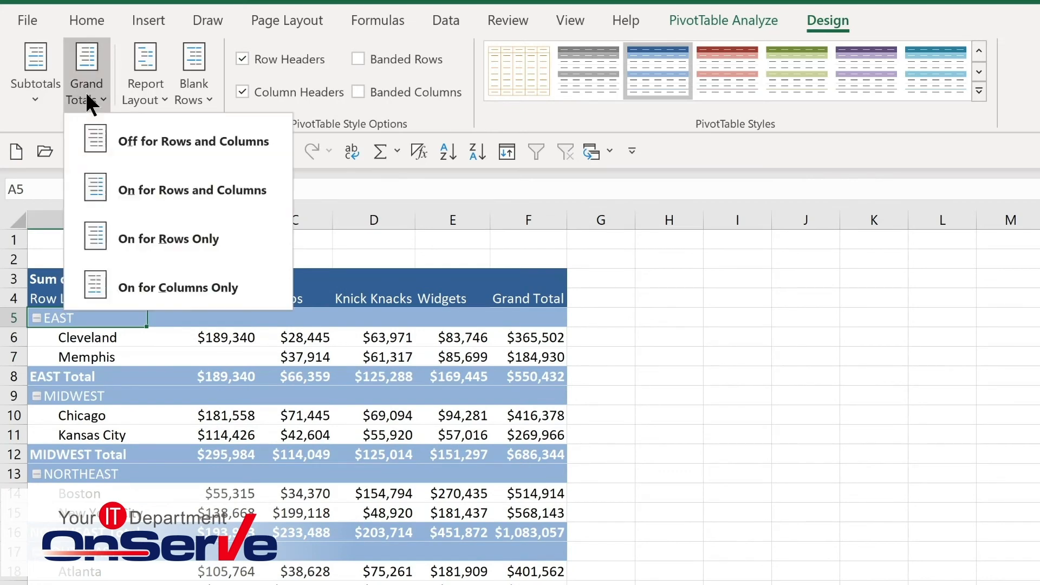
{"action": "left_click", "coordinate": [161, 101]}
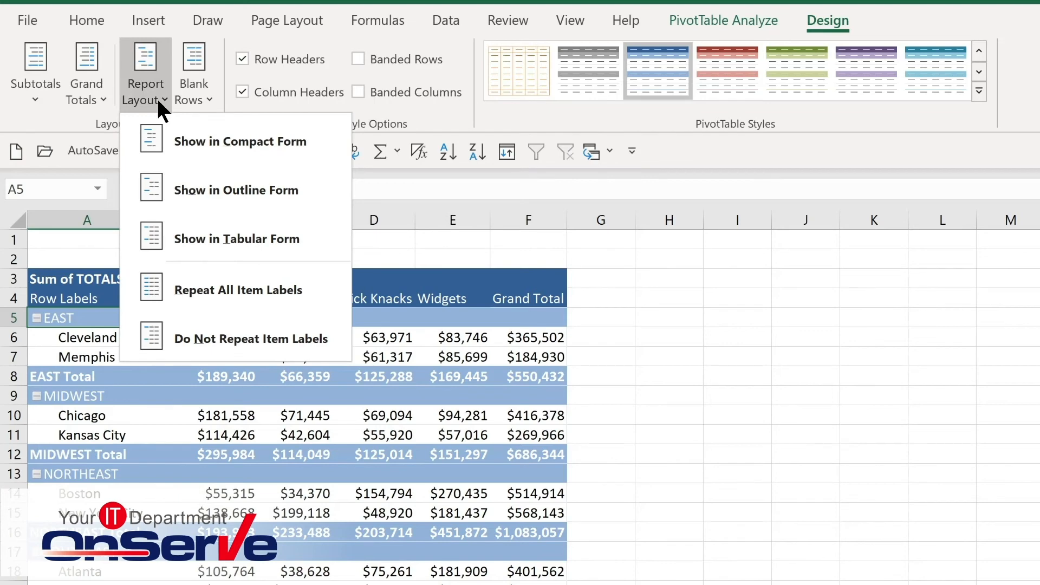
{"action": "left_click", "coordinate": [158, 100]}
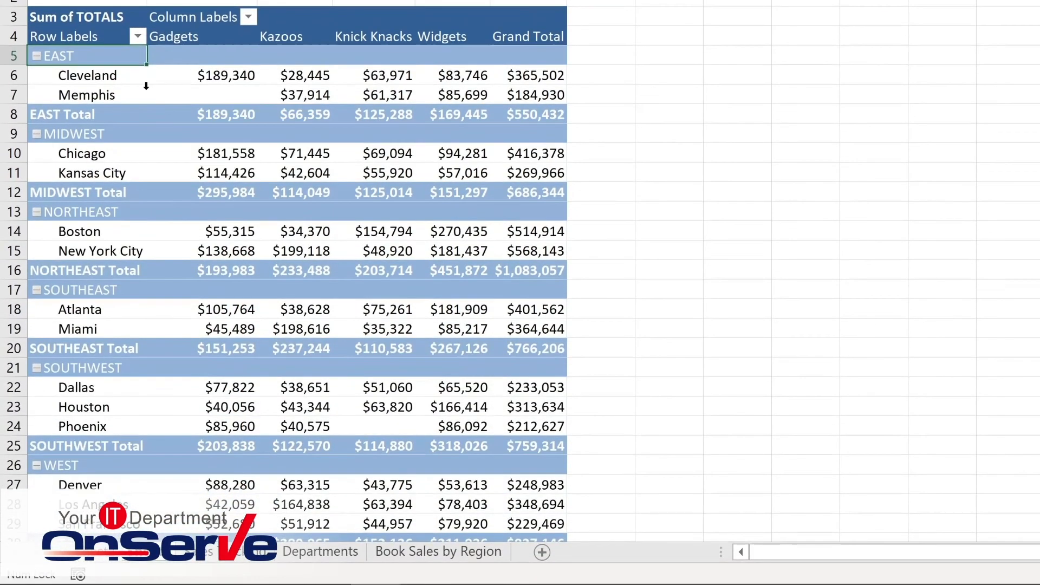
Filter the row labels to show only the EAST, MIDWEST and NORTHEAST regions.
{"action": "left_click", "coordinate": [137, 37]}
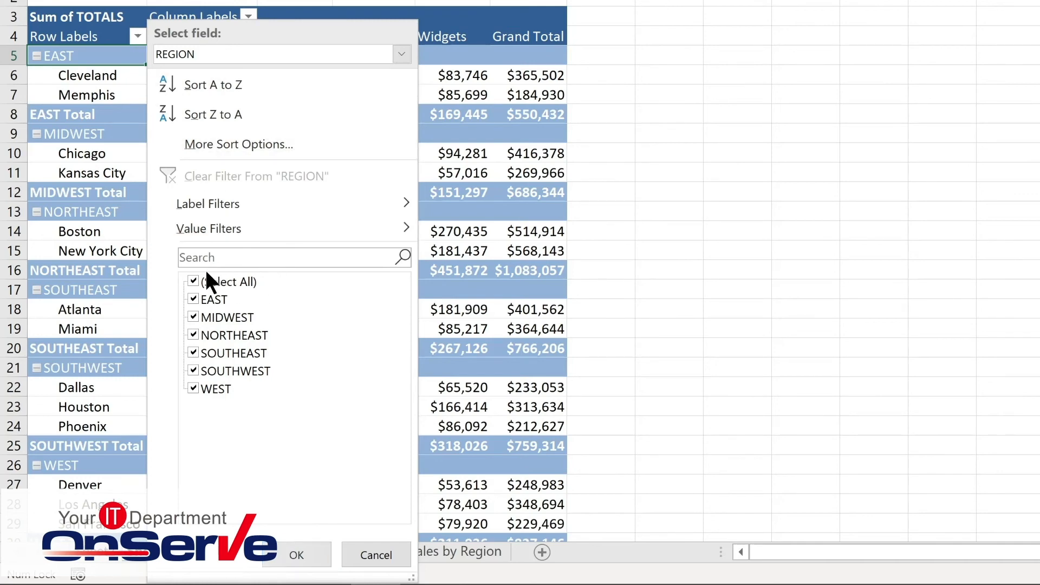
{"action": "left_click", "coordinate": [192, 281]}
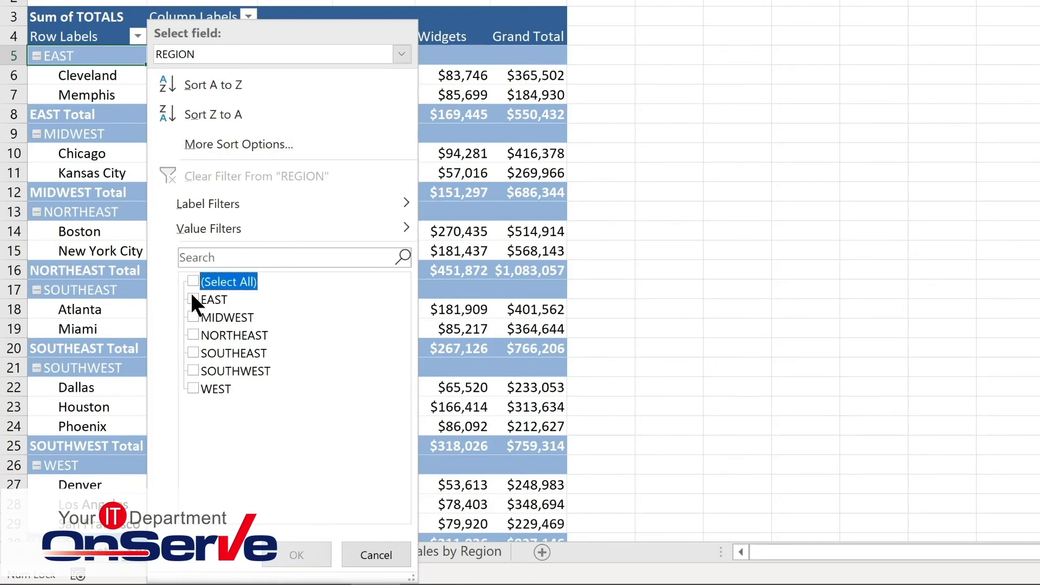
{"action": "left_click", "coordinate": [193, 298]}
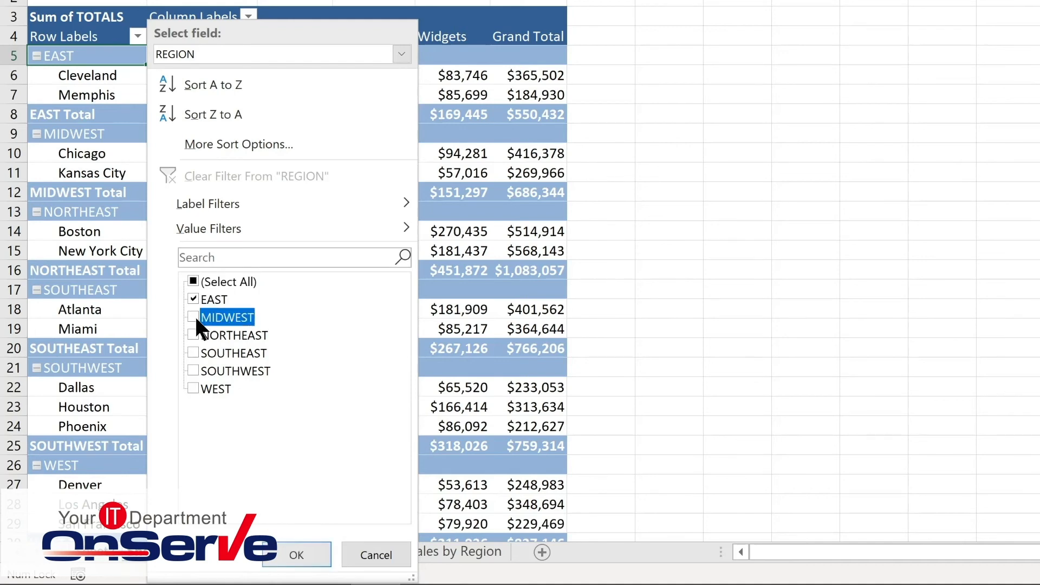
{"action": "left_click", "coordinate": [192, 334]}
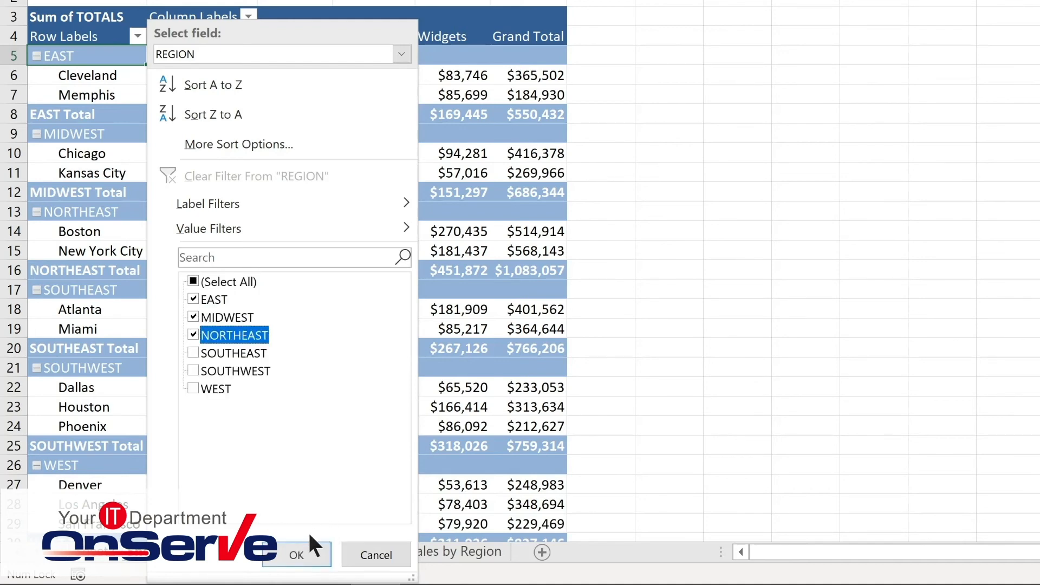
{"action": "left_click", "coordinate": [303, 549]}
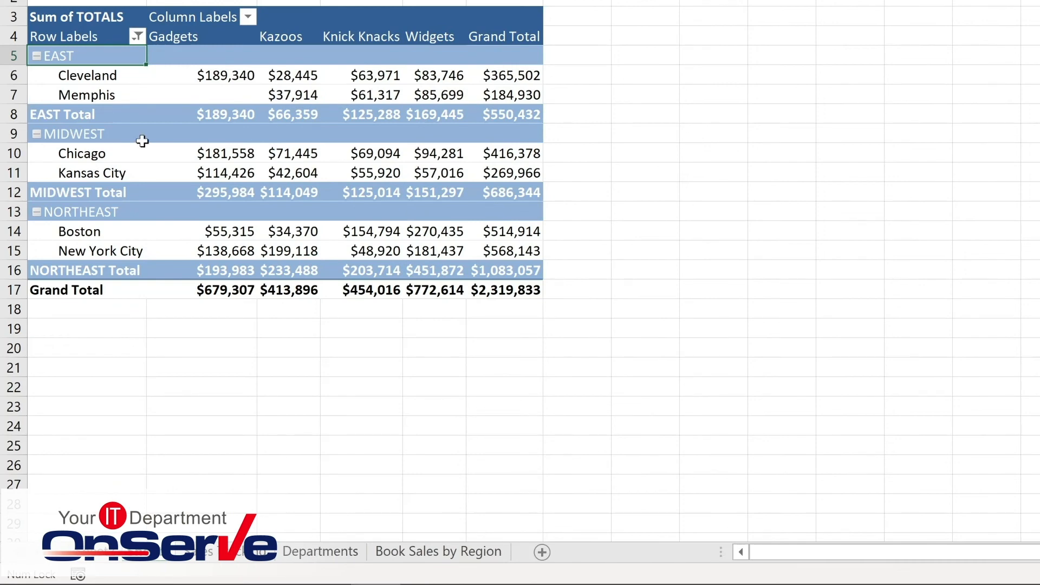
Clear the filter from the REGION field.
{"action": "left_click", "coordinate": [247, 16]}
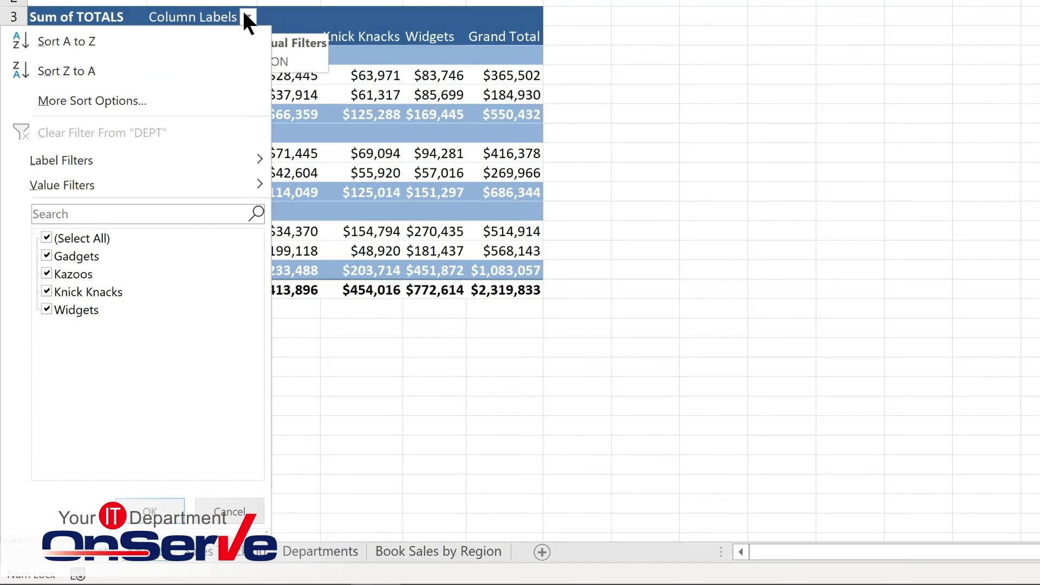
{"action": "left_click", "coordinate": [138, 36]}
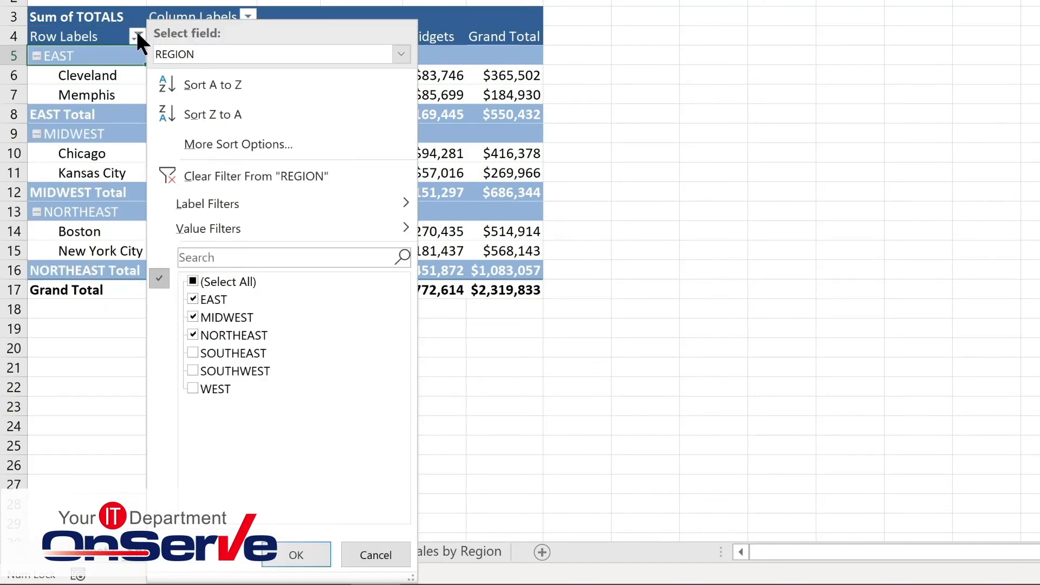
{"action": "left_click", "coordinate": [202, 170]}
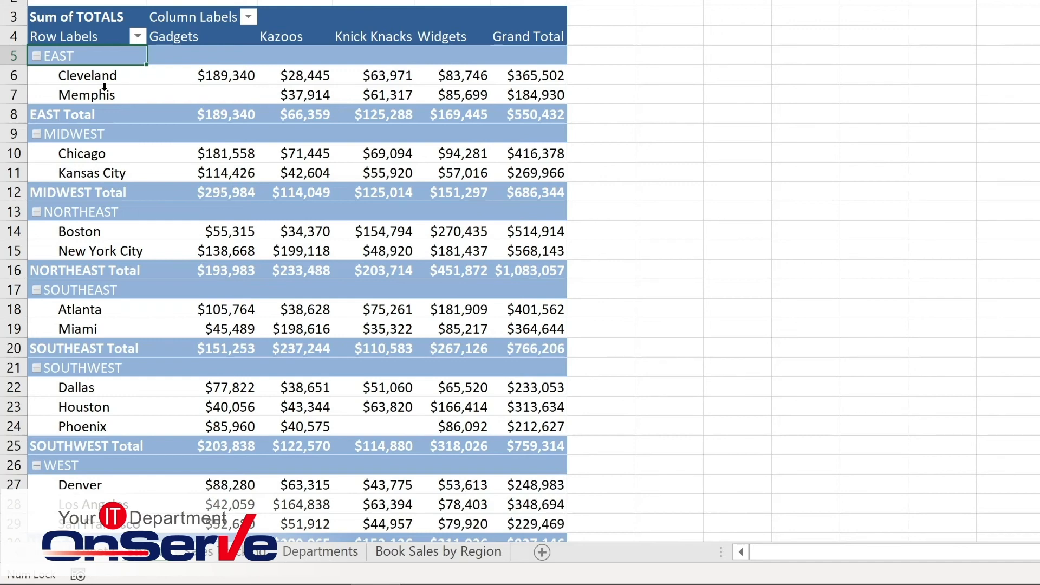
Sort the locations by Grand Total from smallest to largest.
{"action": "left_click", "coordinate": [201, 75]}
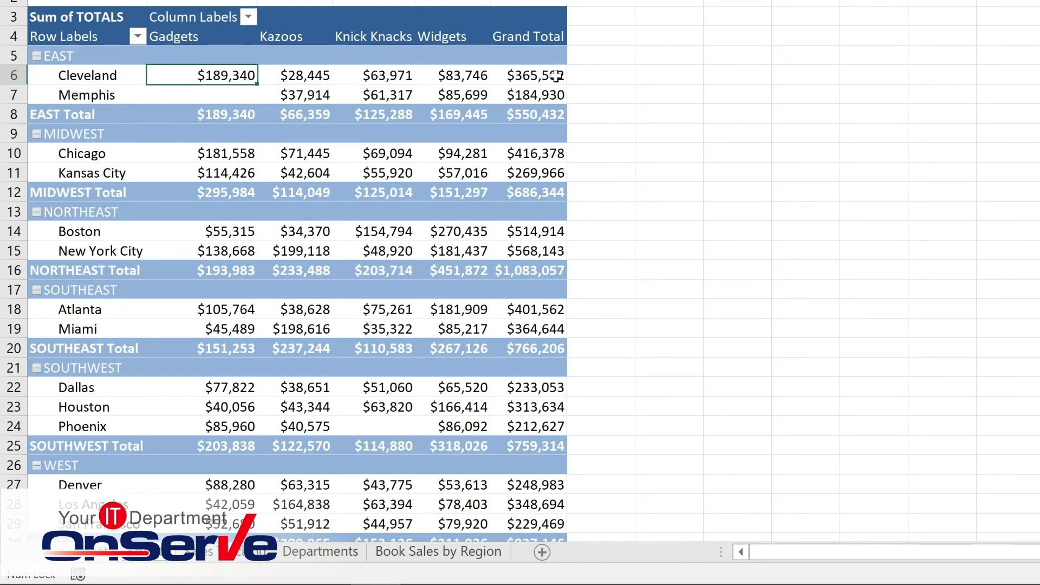
{"action": "right_click", "coordinate": [524, 78]}
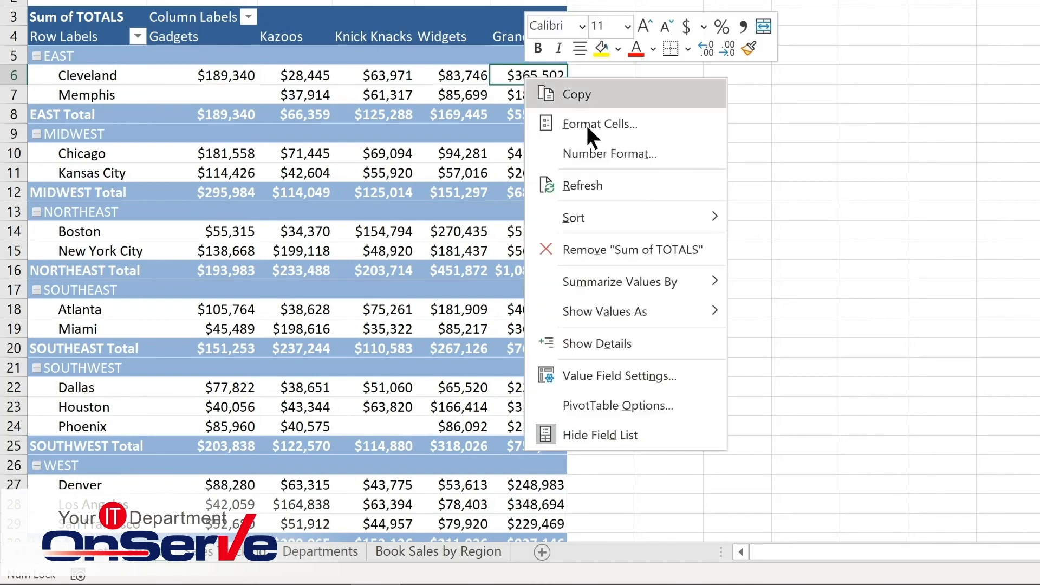
{"action": "mouse_move", "coordinate": [587, 222]}
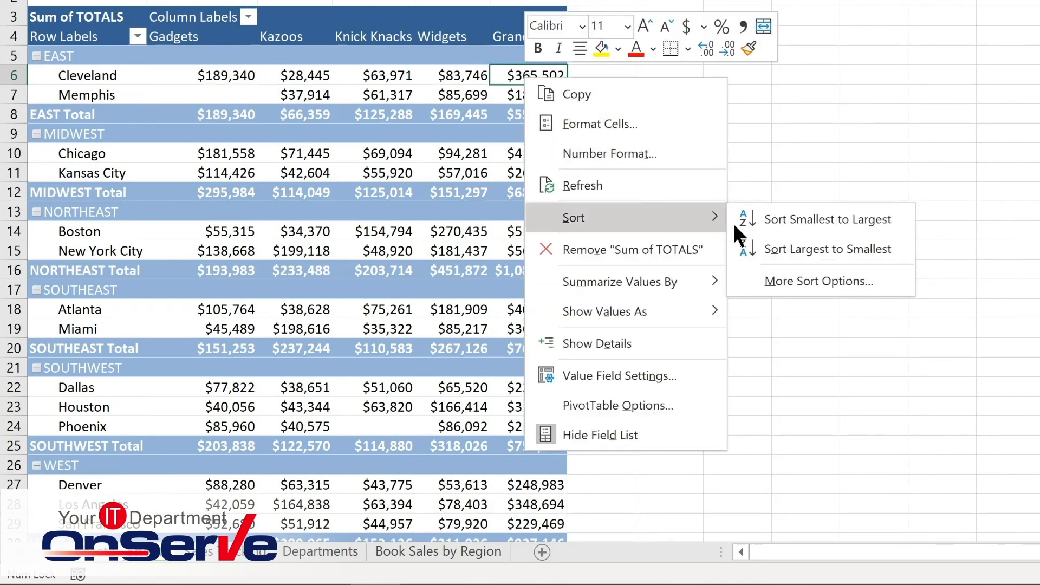
{"action": "left_click", "coordinate": [788, 218]}
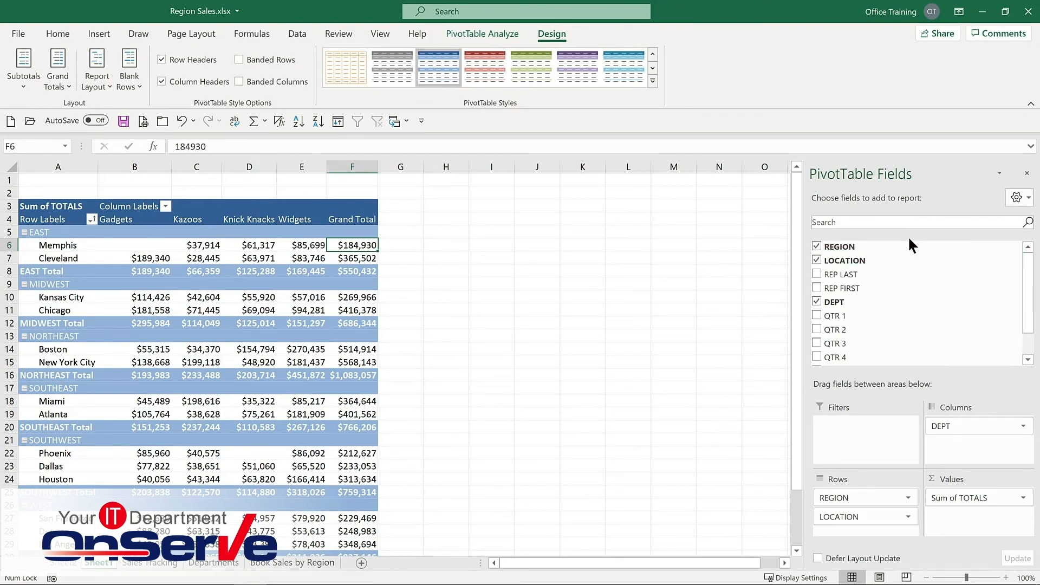
Move the REGION field from the rows into the report Filters area.
{"action": "left_click", "coordinate": [817, 247]}
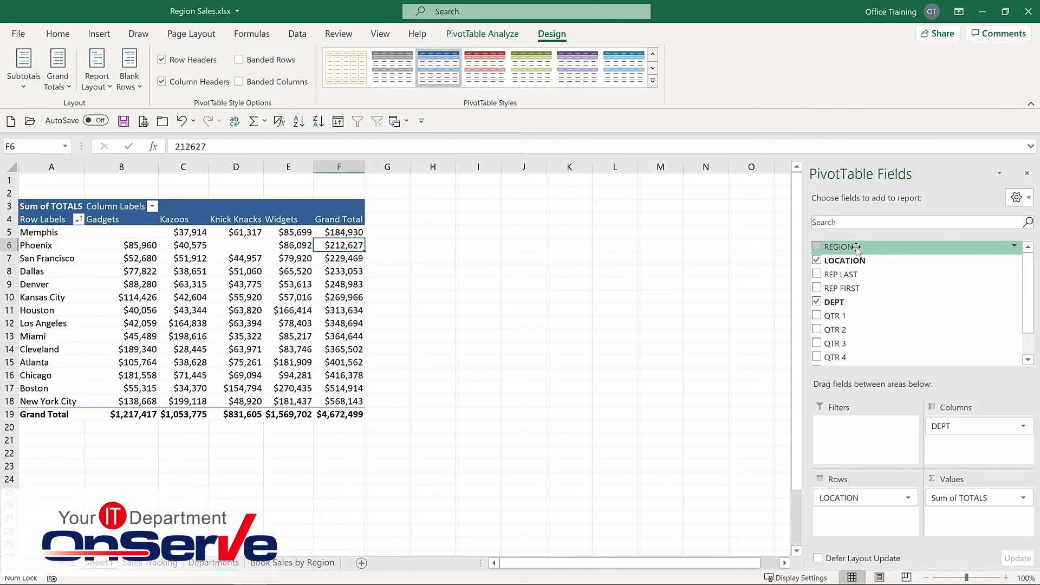
{"action": "left_click_drag", "start_coordinate": [856, 248], "coordinate": [843, 436]}
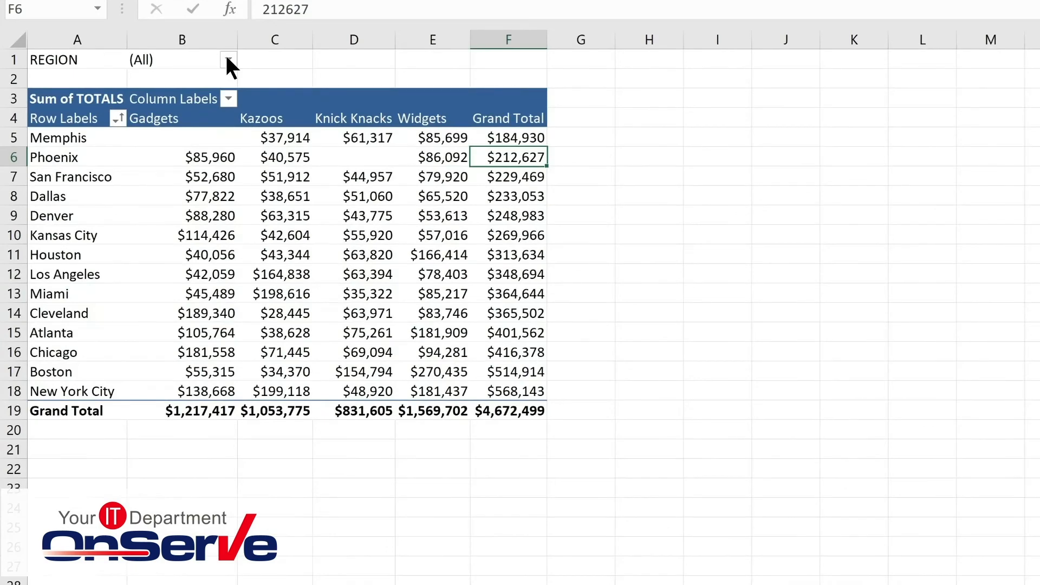
Filter the report by REGION to show only MIDWEST.
{"action": "left_click", "coordinate": [228, 60]}
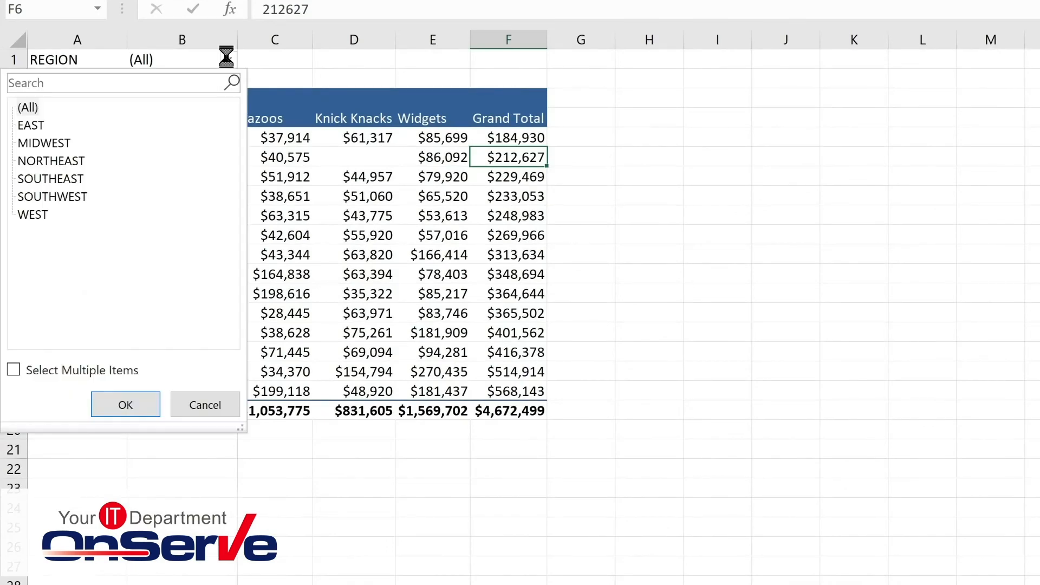
{"action": "left_click", "coordinate": [55, 142]}
{"action": "left_click", "coordinate": [126, 406]}
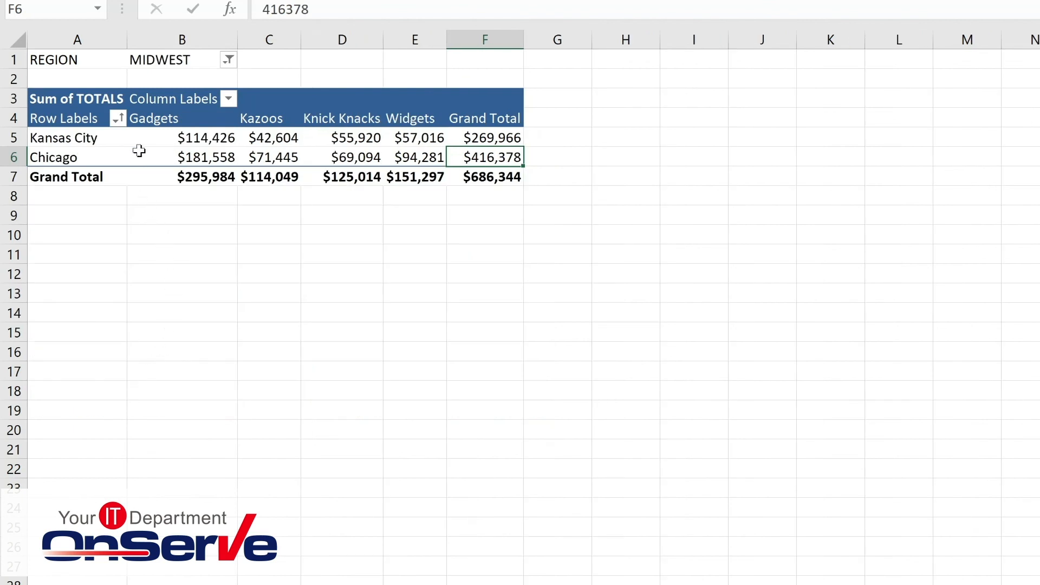
Set the REGION report filter back to (All).
{"action": "left_click", "coordinate": [228, 60]}
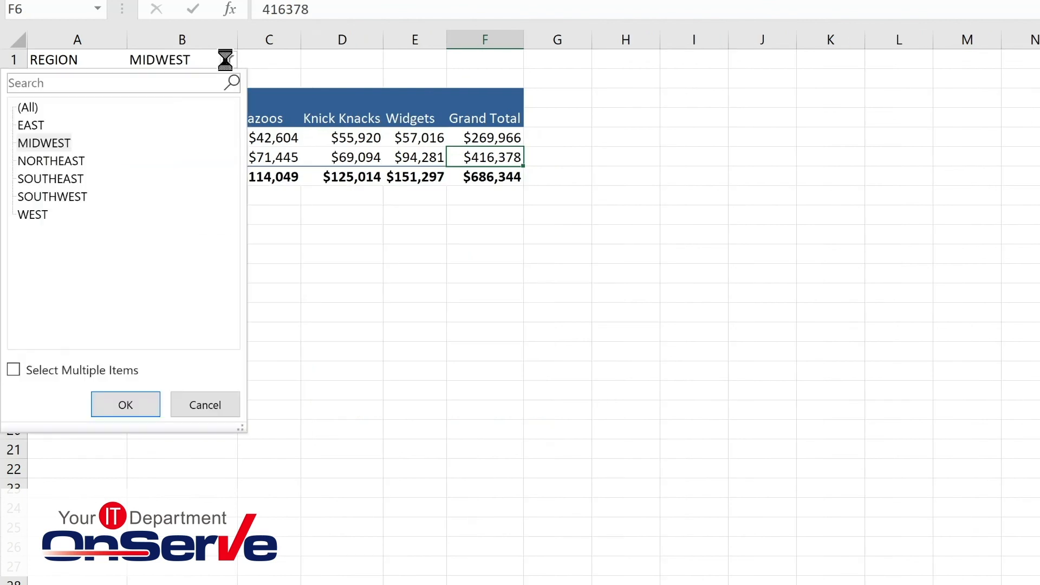
{"action": "left_click", "coordinate": [37, 105]}
{"action": "left_click", "coordinate": [115, 413]}
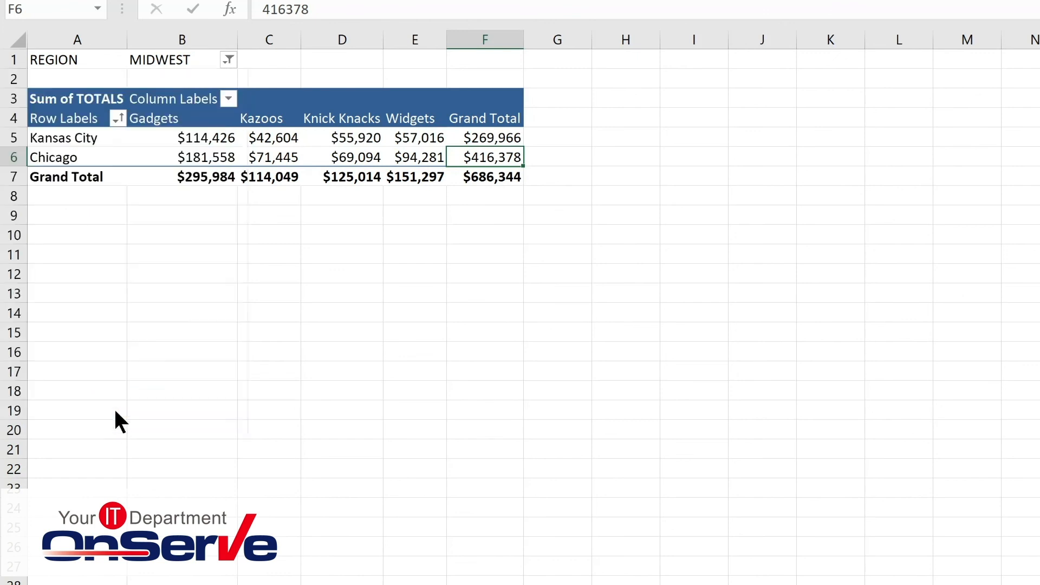